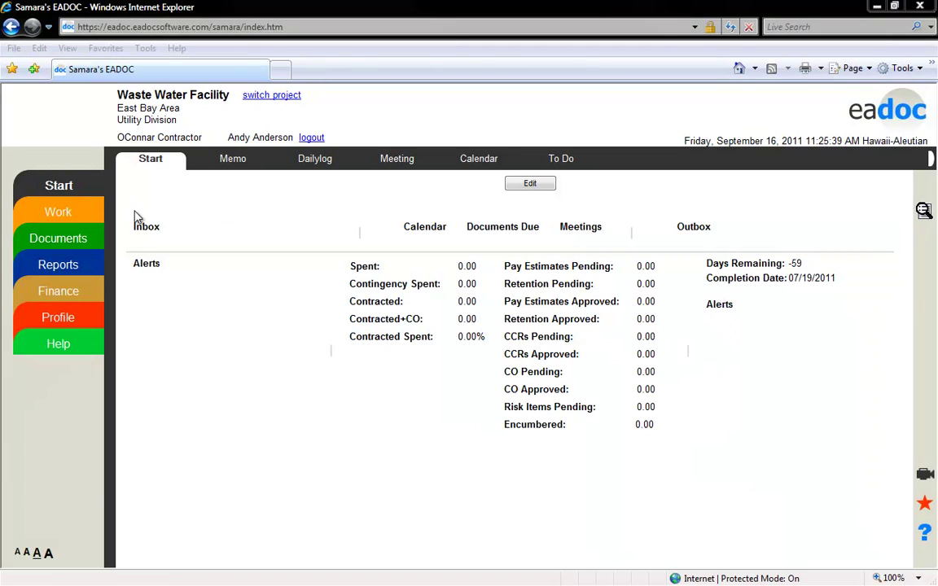
Open the RFI page of the Work section for the Waste Water Facility project.
{"action": "left_click", "coordinate": [58, 213]}
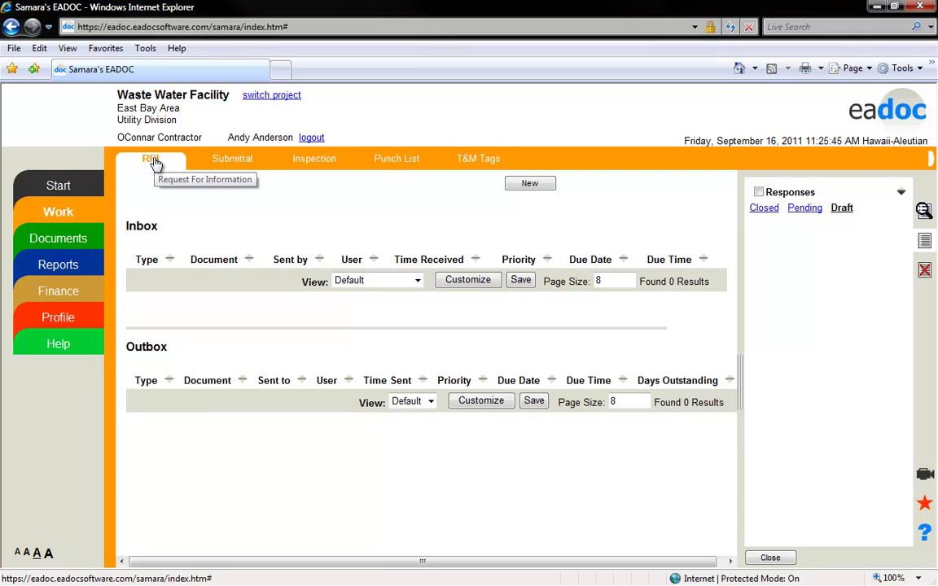
Start a new RFI and add Digester Control Building as its location.
{"action": "left_click", "coordinate": [529, 183]}
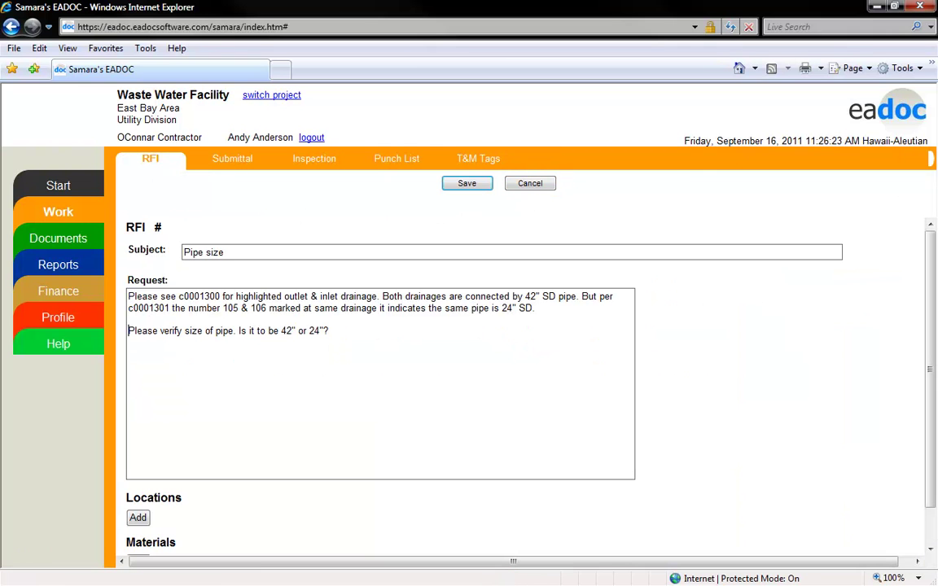
{"action": "scroll", "coordinate": [934, 484], "scroll_direction": "down", "scroll_amount": 5}
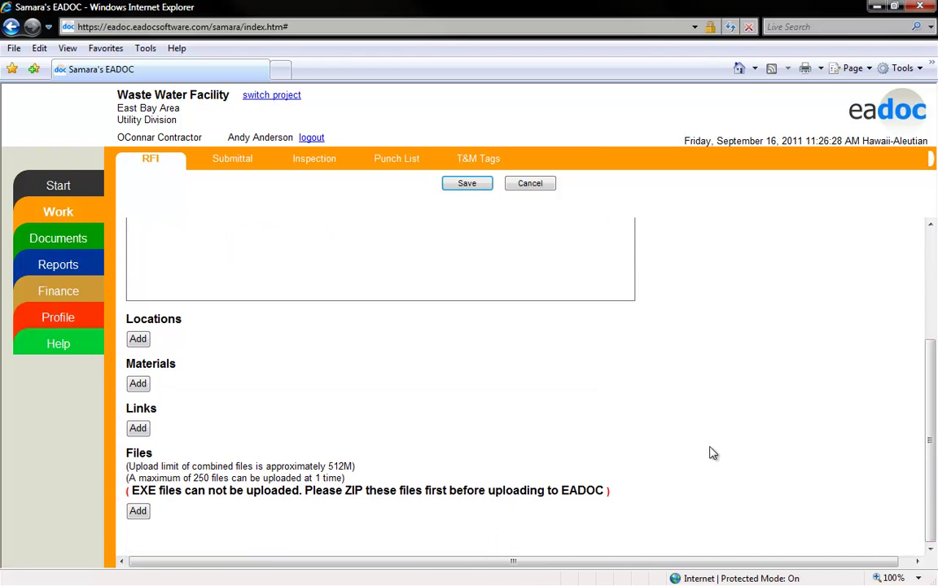
{"action": "left_click", "coordinate": [137, 338]}
{"action": "left_click", "coordinate": [182, 342]}
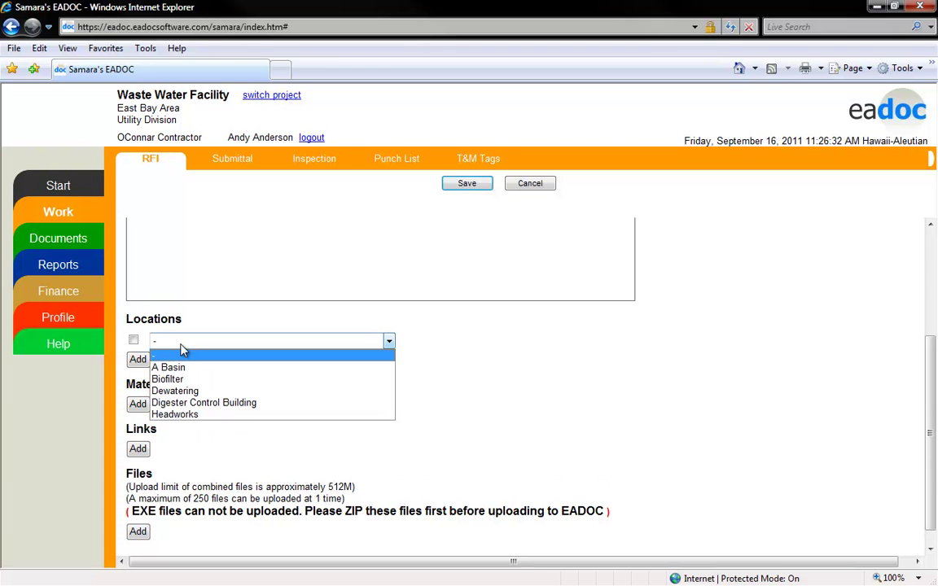
{"action": "left_click", "coordinate": [193, 402]}
Add Pipe as the RFI's material.
{"action": "left_click", "coordinate": [138, 404]}
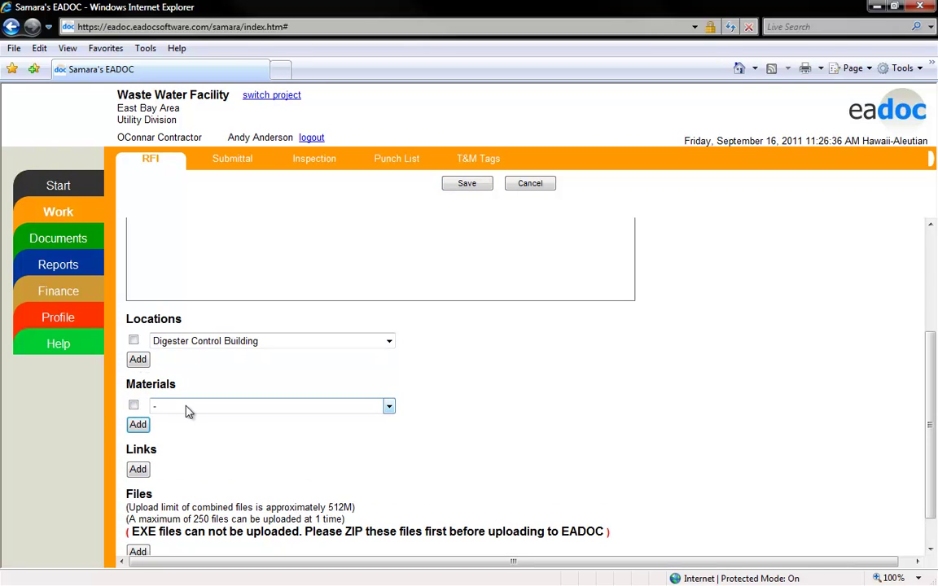
{"action": "left_click", "coordinate": [187, 406]}
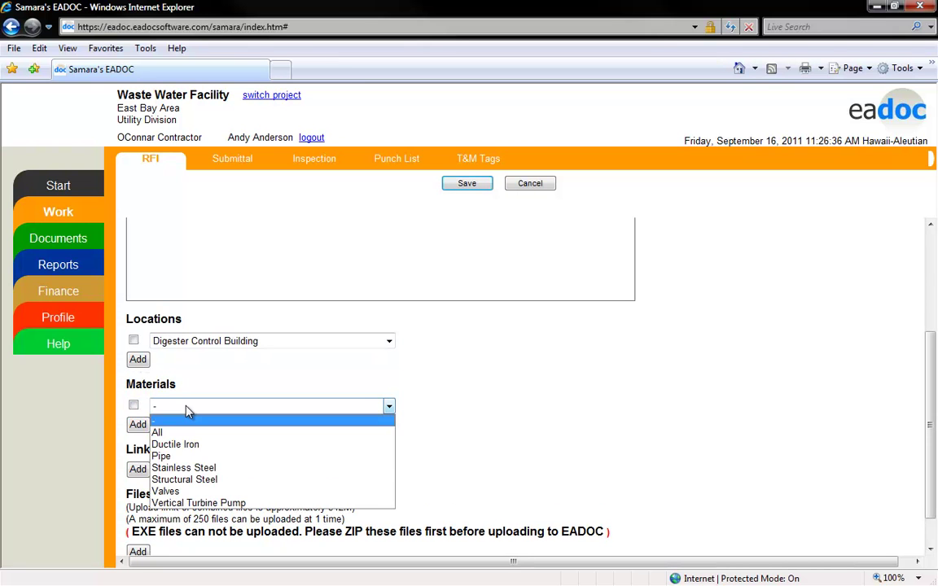
{"action": "left_click", "coordinate": [181, 455]}
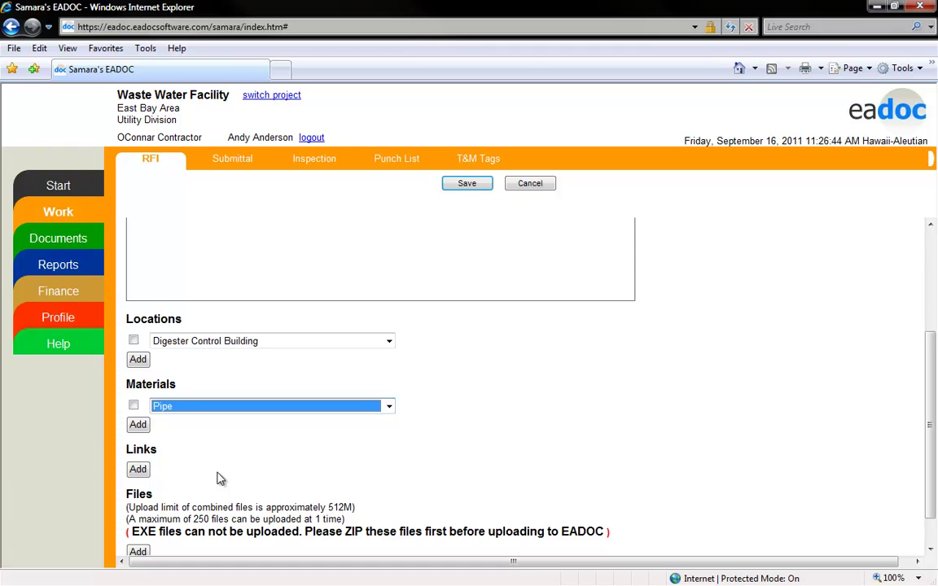
Add a Drawing link to c0001300 using the drawing-number autocomplete.
{"action": "left_click", "coordinate": [140, 471]}
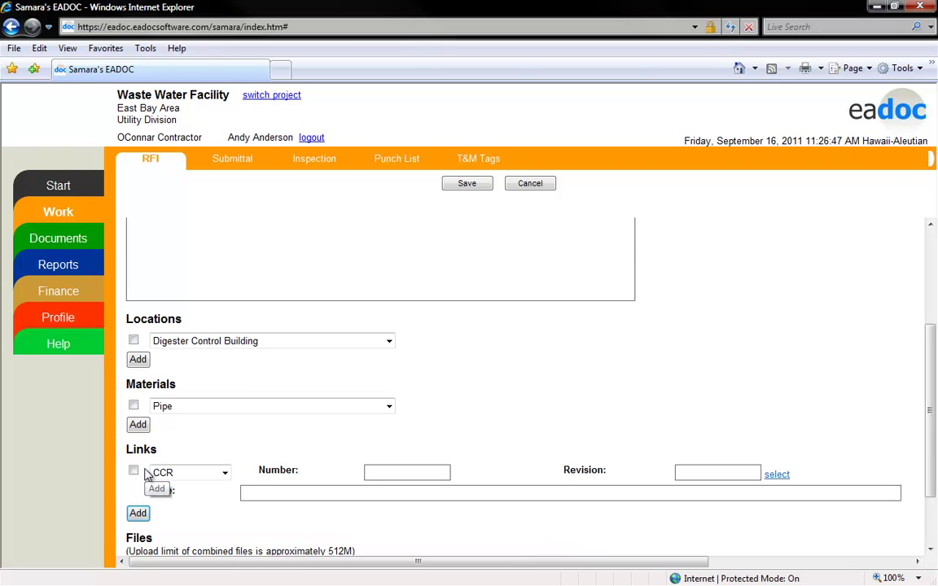
{"action": "left_click", "coordinate": [221, 473]}
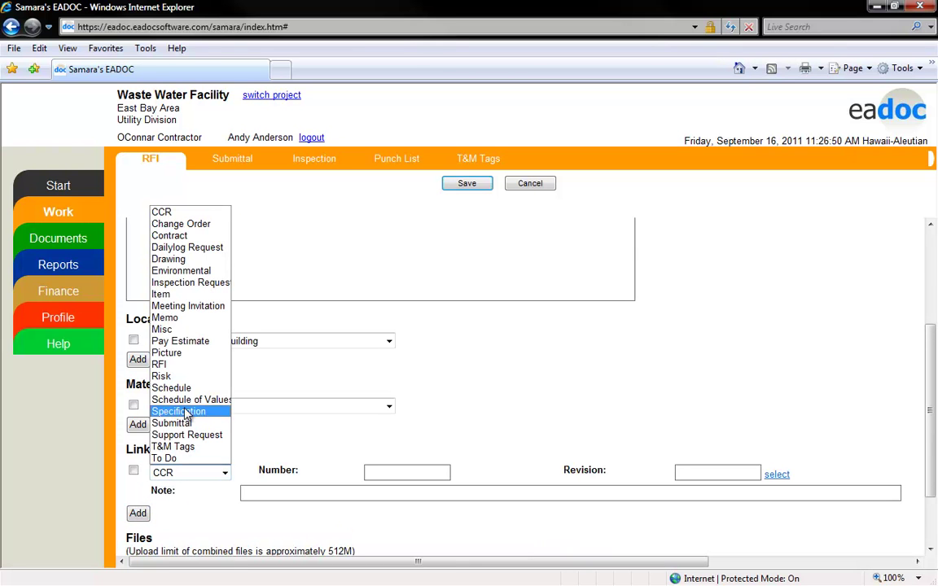
{"action": "left_click", "coordinate": [180, 259]}
{"action": "left_click", "coordinate": [373, 471]}
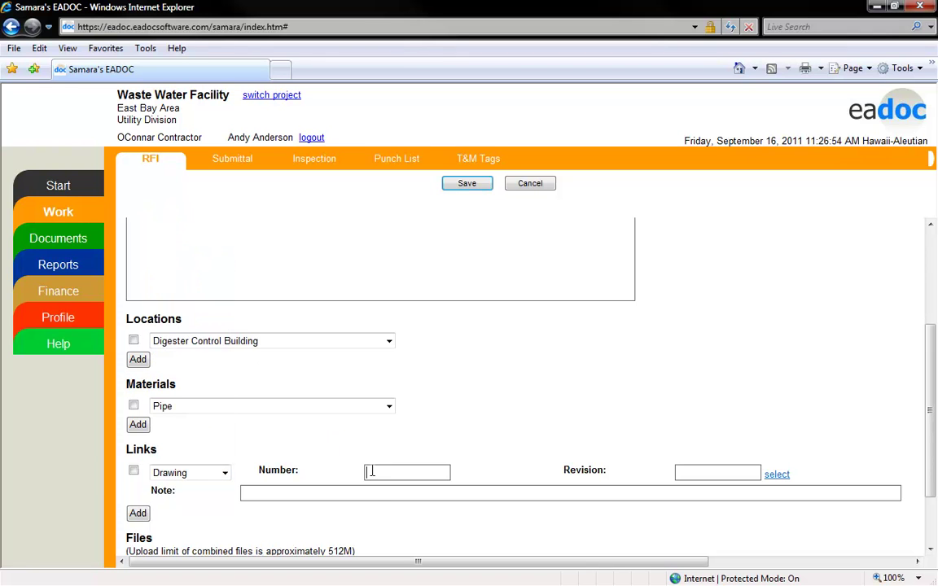
{"action": "type", "text": "c"}
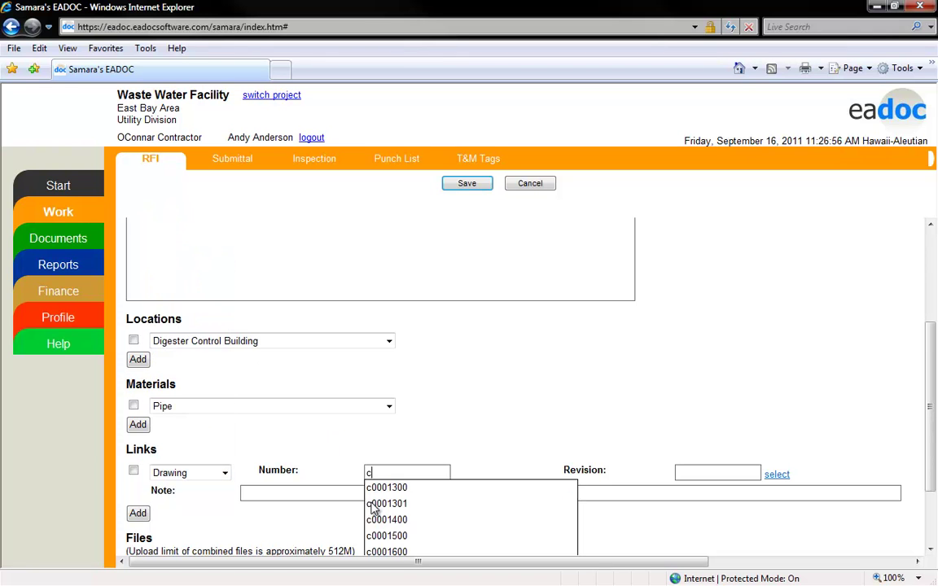
{"action": "left_click", "coordinate": [377, 489]}
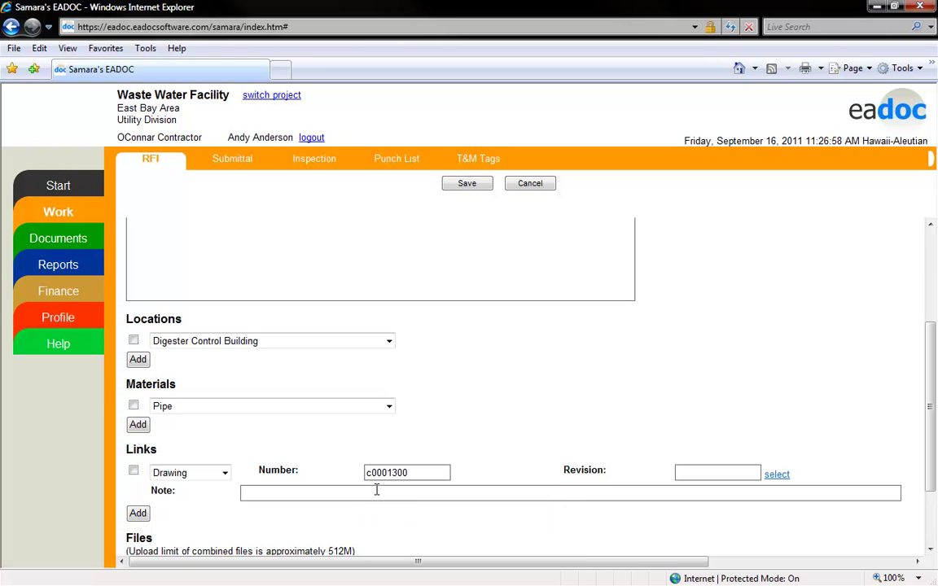
Add a second Drawing link to c0001301, chosen from the Civil Drawings set.
{"action": "left_click", "coordinate": [141, 514]}
{"action": "left_click", "coordinate": [225, 517]}
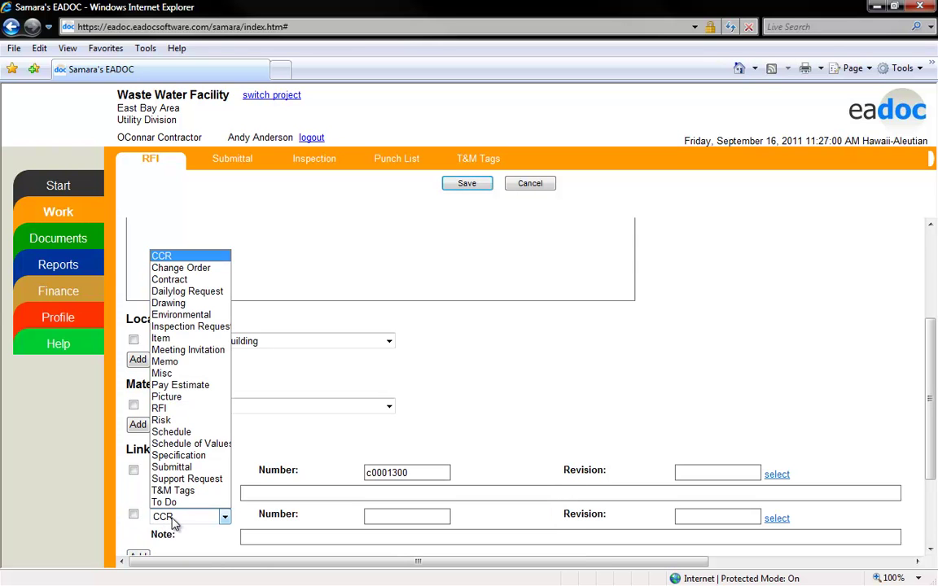
{"action": "left_click", "coordinate": [171, 303]}
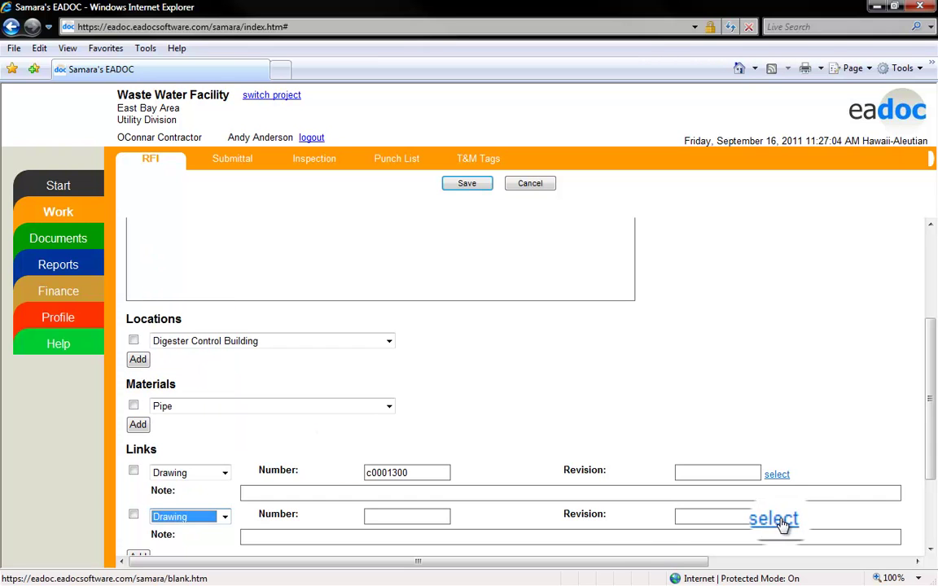
{"action": "left_click", "coordinate": [779, 521]}
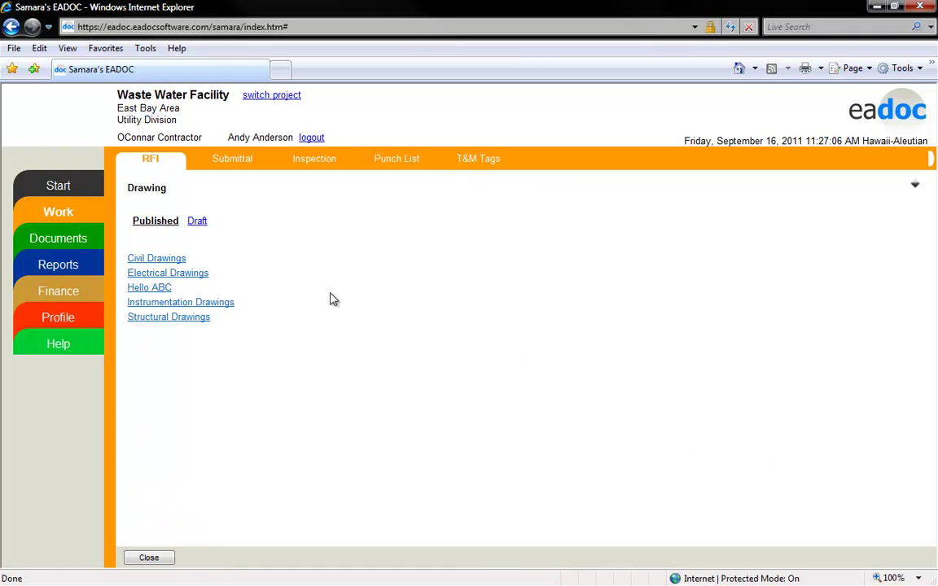
{"action": "left_click", "coordinate": [164, 262]}
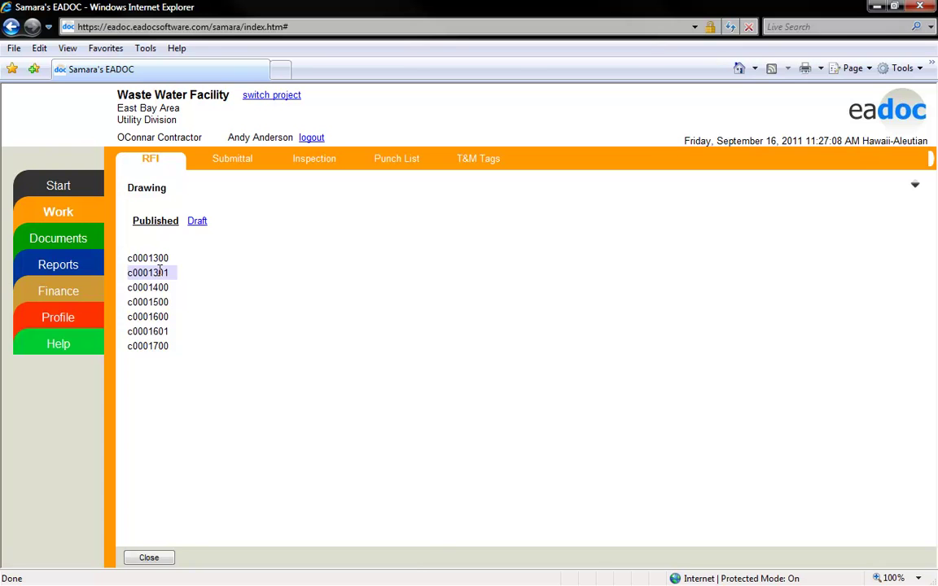
{"action": "left_click", "coordinate": [160, 273]}
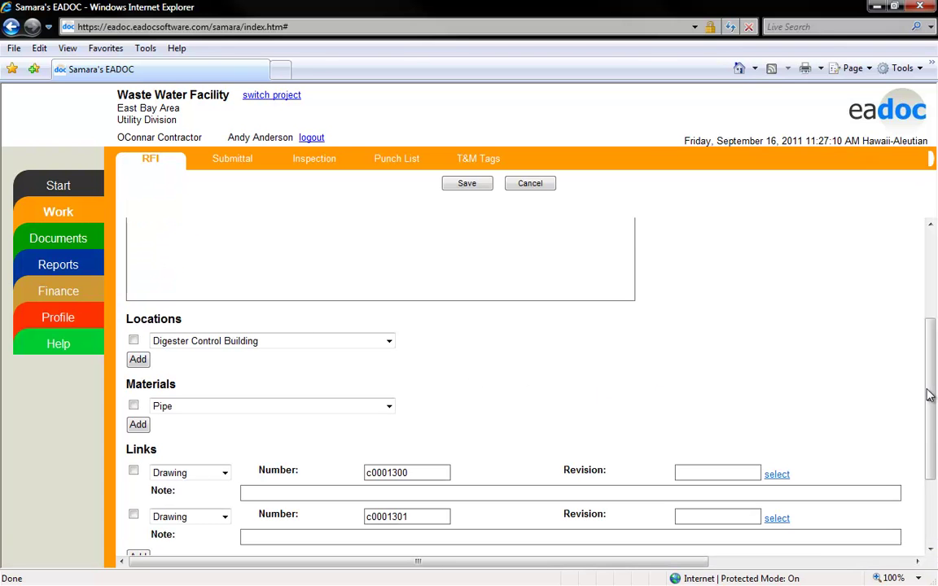
{"action": "left_click_drag", "start_coordinate": [931, 393], "coordinate": [934, 474]}
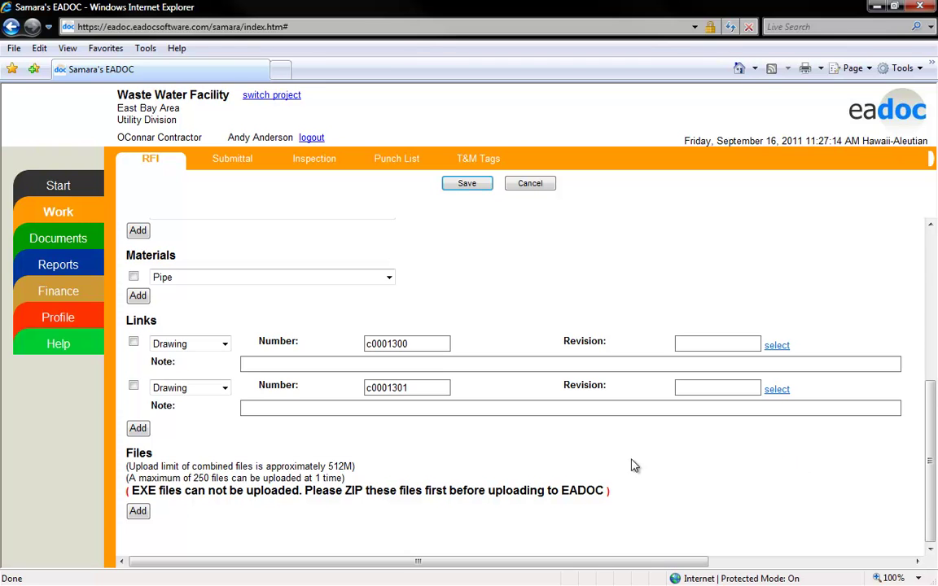
Attach file 02090 from Specifications > Division 2 Site Construction Specs to the RFI.
{"action": "left_click", "coordinate": [138, 510]}
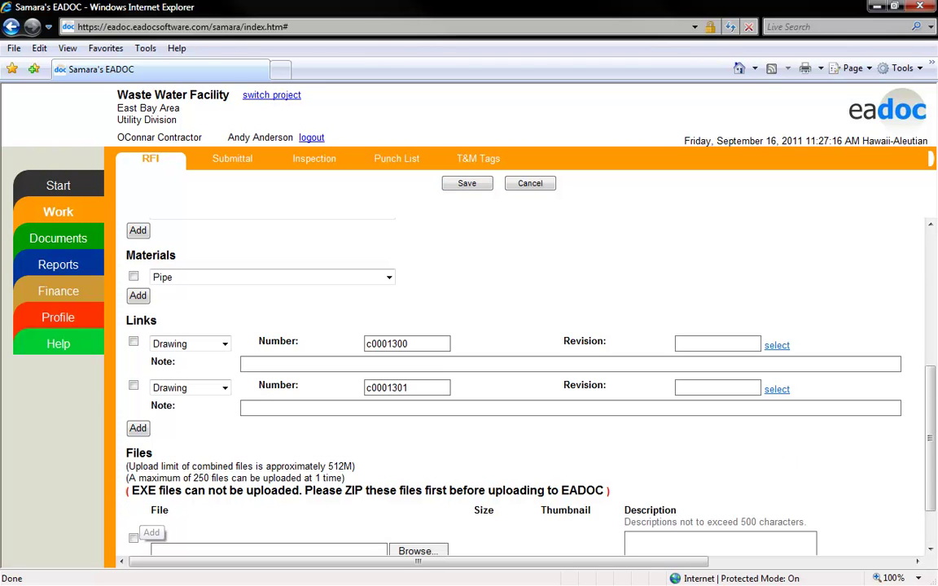
{"action": "scroll", "coordinate": [814, 489], "scroll_direction": "down", "scroll_amount": 2}
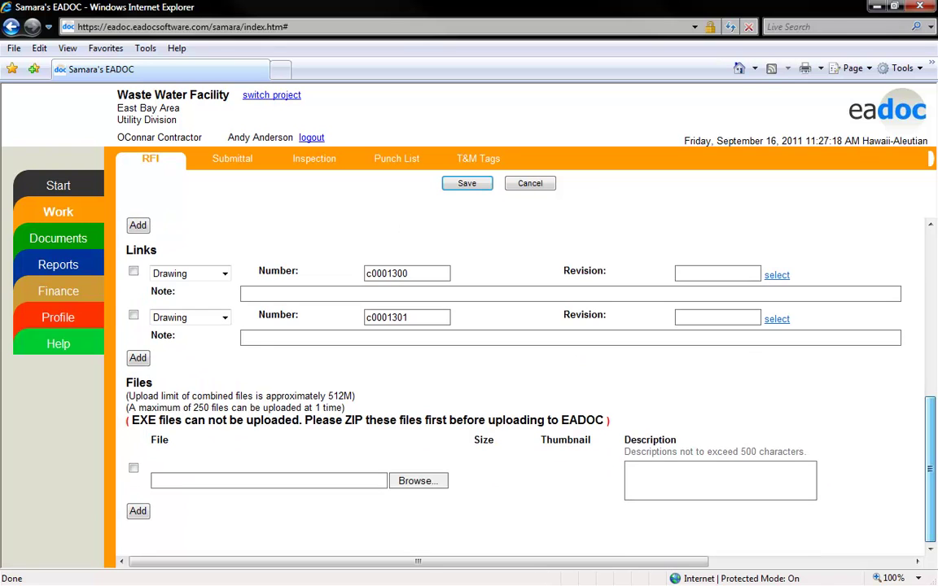
{"action": "left_click", "coordinate": [431, 481]}
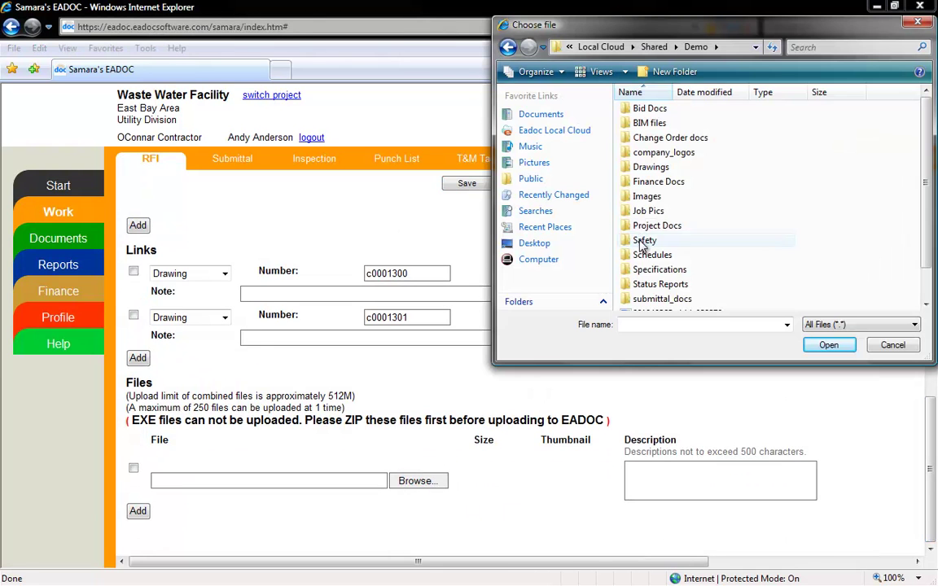
{"action": "double_click", "coordinate": [631, 269]}
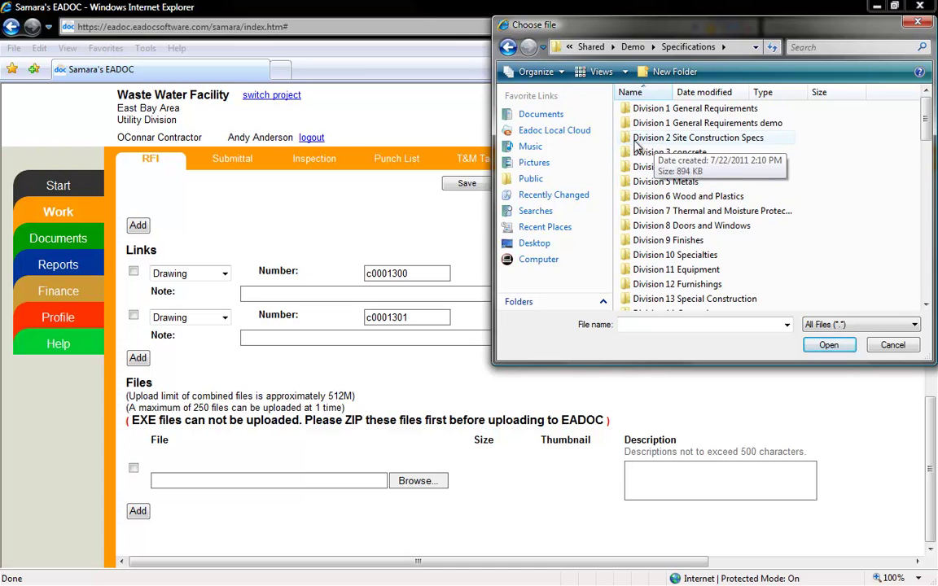
{"action": "double_click", "coordinate": [647, 140]}
{"action": "double_click", "coordinate": [642, 137]}
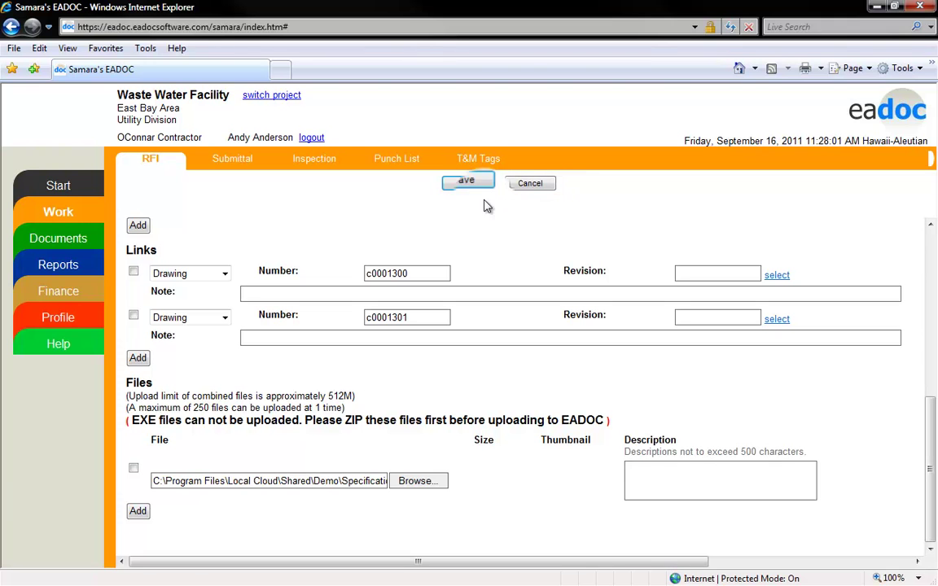
Save the Pipe size RFI, delete it, then recover it from Deleted Items as Draft.
{"action": "left_click", "coordinate": [467, 184]}
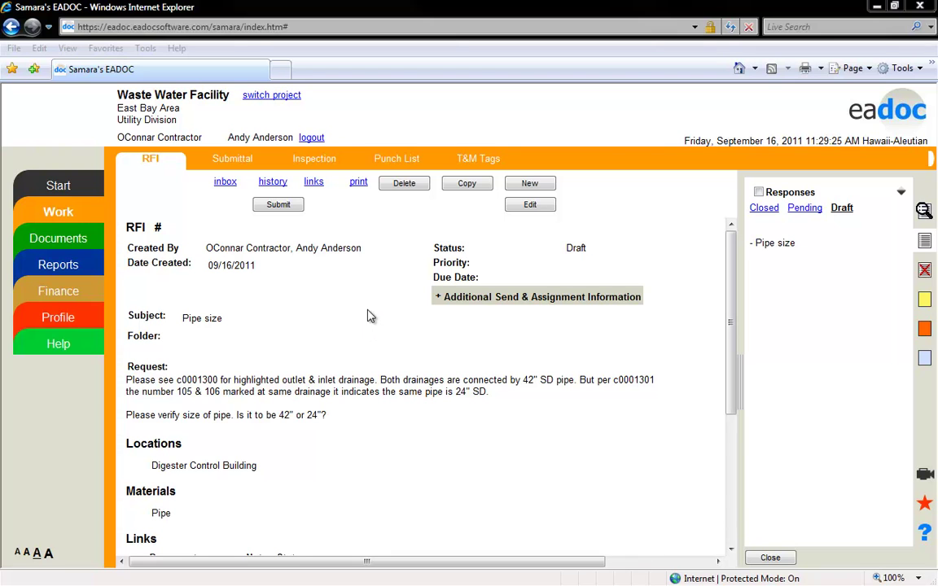
{"action": "left_click", "coordinate": [405, 184]}
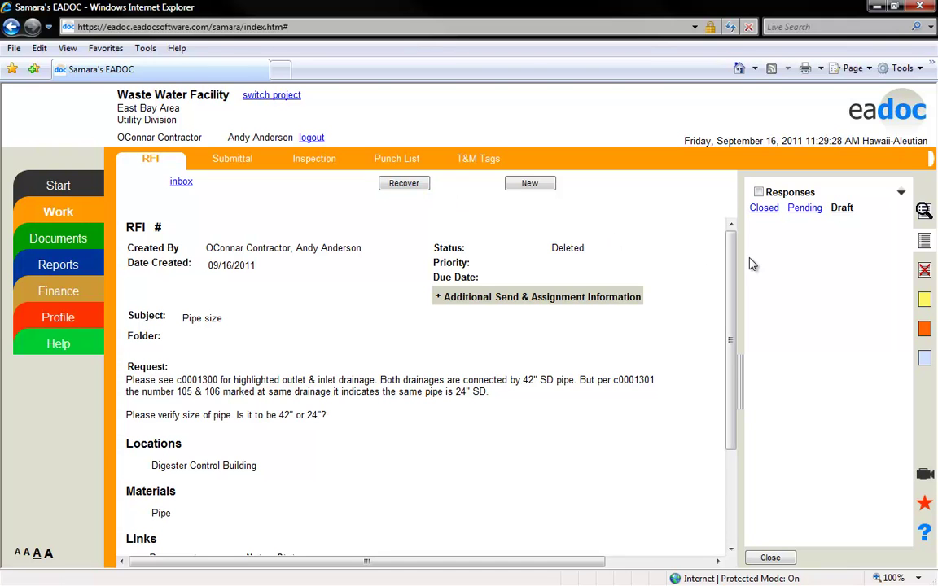
{"action": "left_click", "coordinate": [923, 275]}
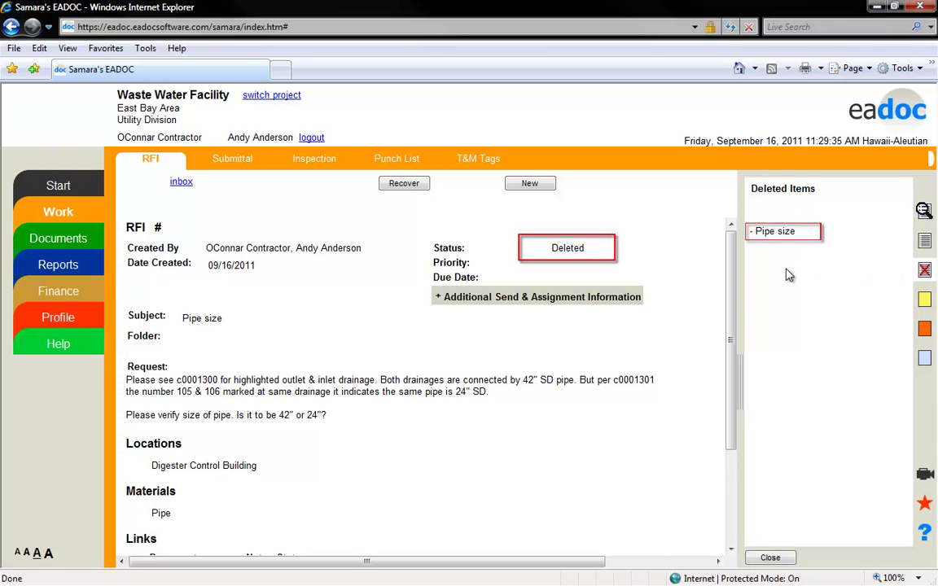
{"action": "left_click", "coordinate": [417, 187]}
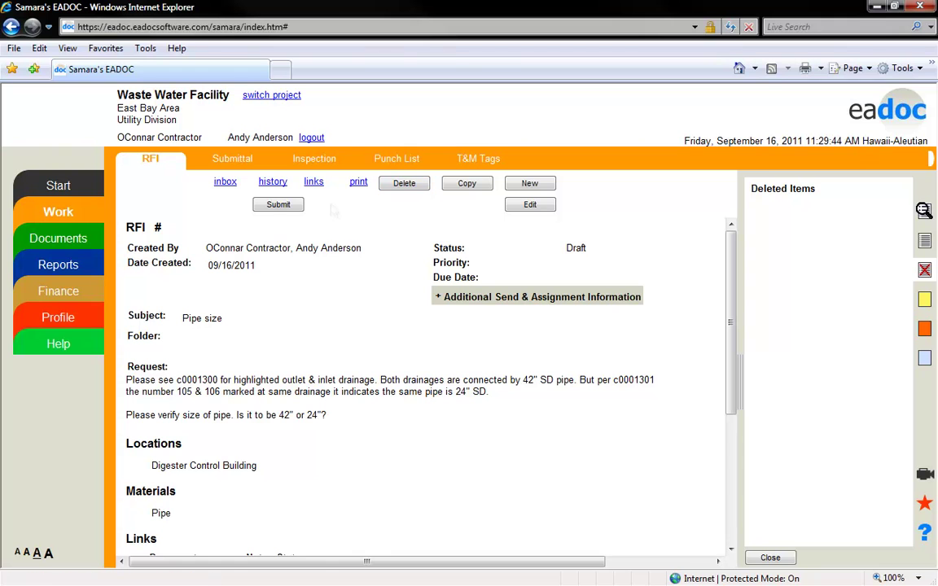
Send the Pipe size RFI to Owner / CM as RFI #1, due 09/30/2011, priority High.
{"action": "left_click", "coordinate": [277, 208]}
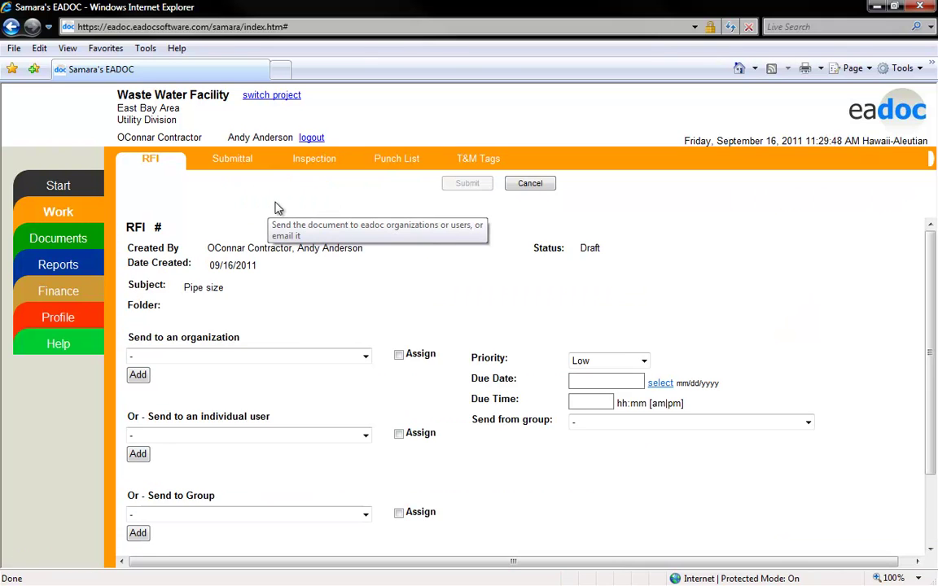
{"action": "left_click", "coordinate": [365, 358]}
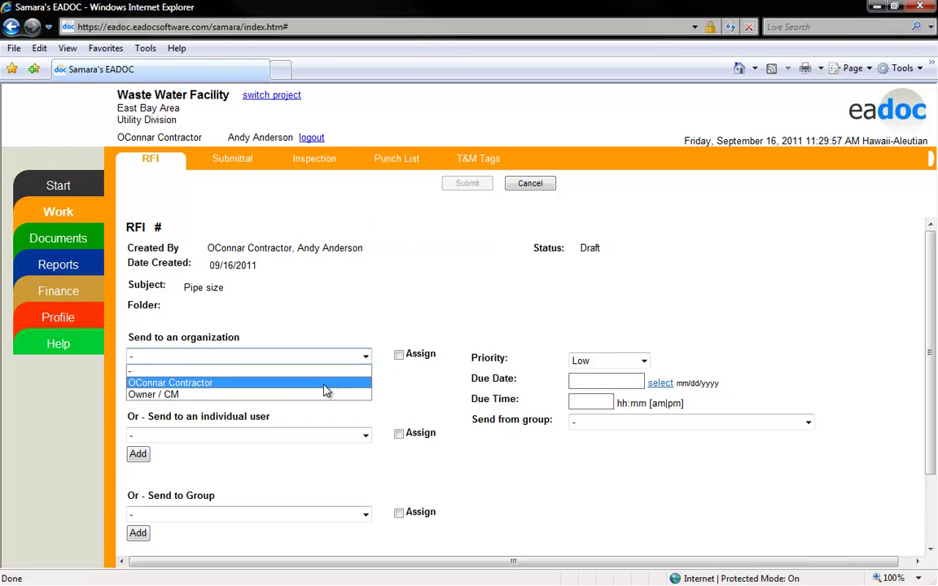
{"action": "left_click", "coordinate": [304, 394]}
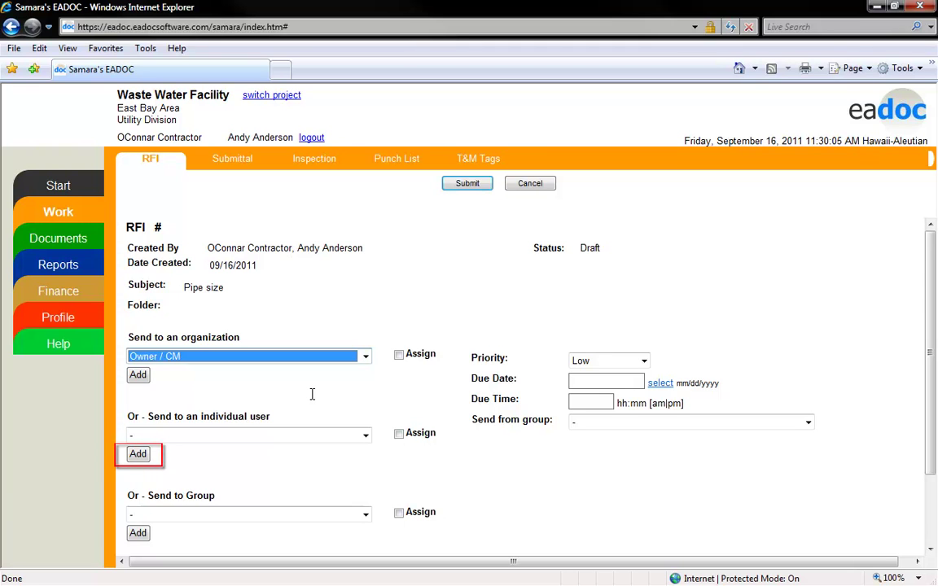
{"action": "left_click", "coordinate": [313, 393]}
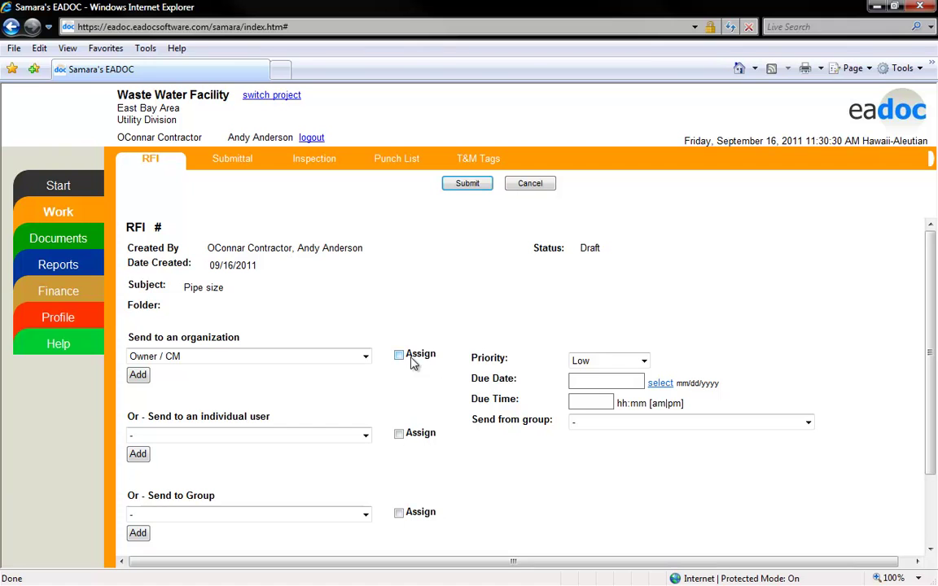
{"action": "left_click", "coordinate": [657, 384]}
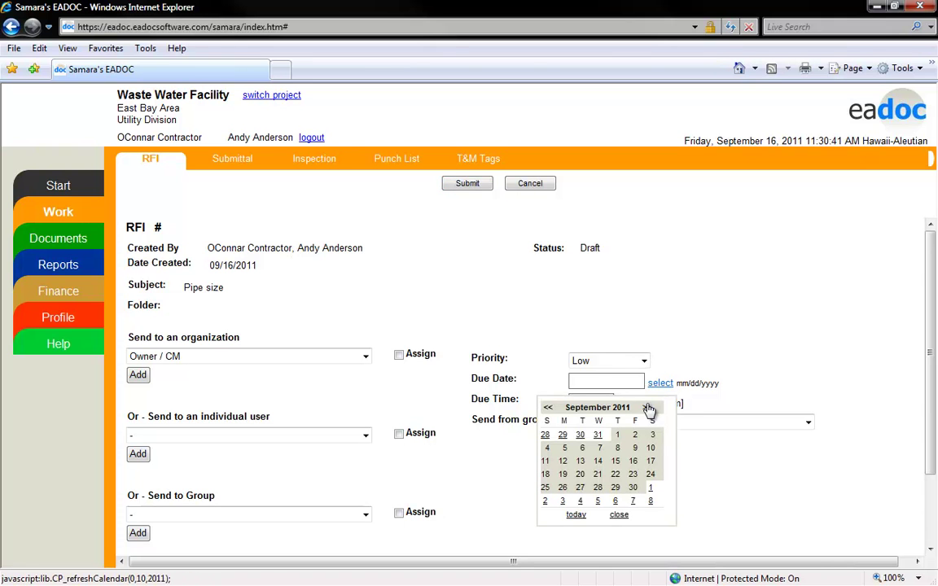
{"action": "left_click", "coordinate": [634, 489]}
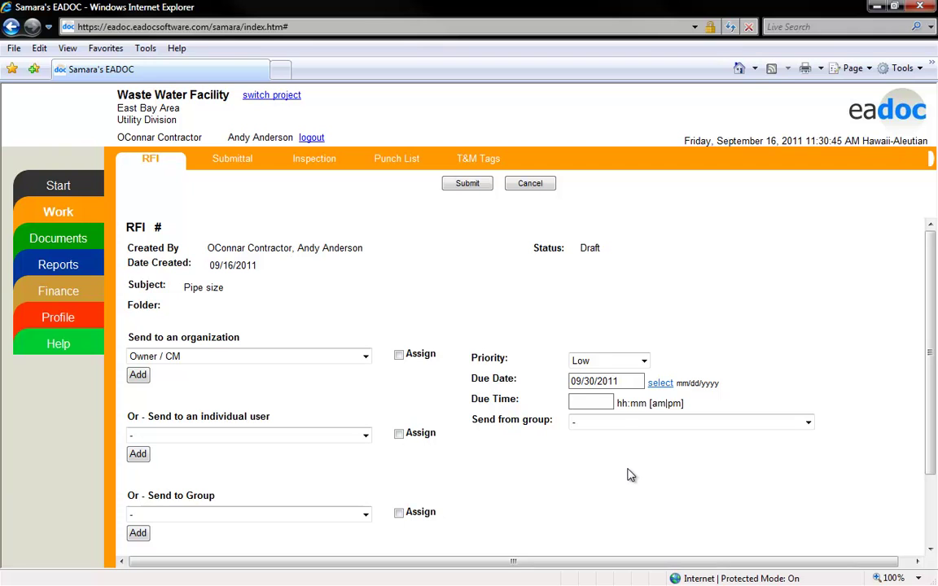
{"action": "left_click", "coordinate": [643, 361]}
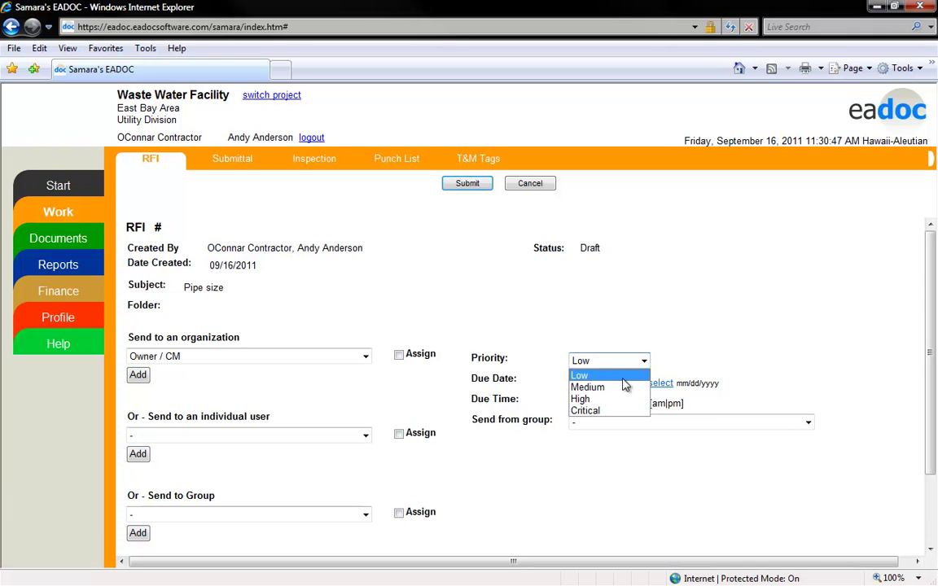
{"action": "left_click", "coordinate": [623, 400]}
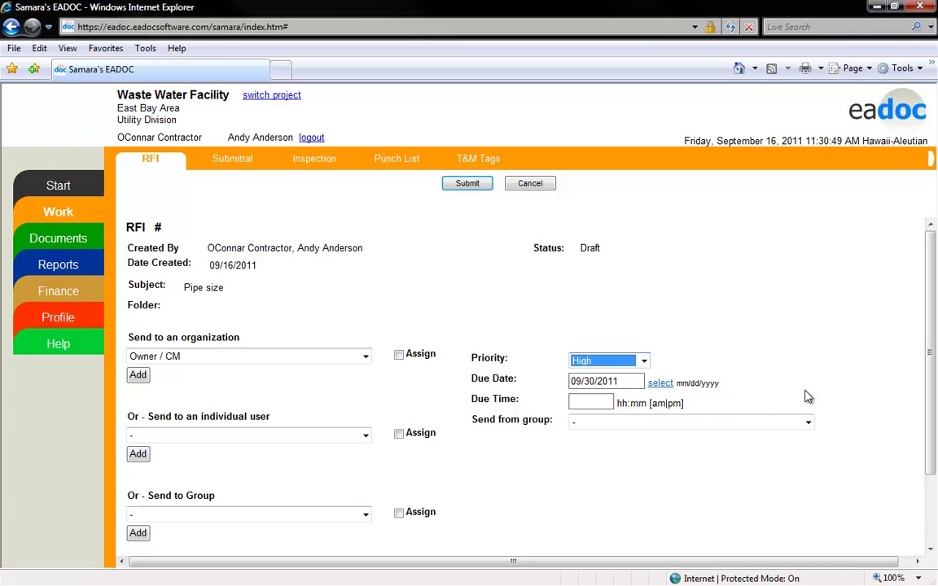
{"action": "left_click", "coordinate": [854, 389]}
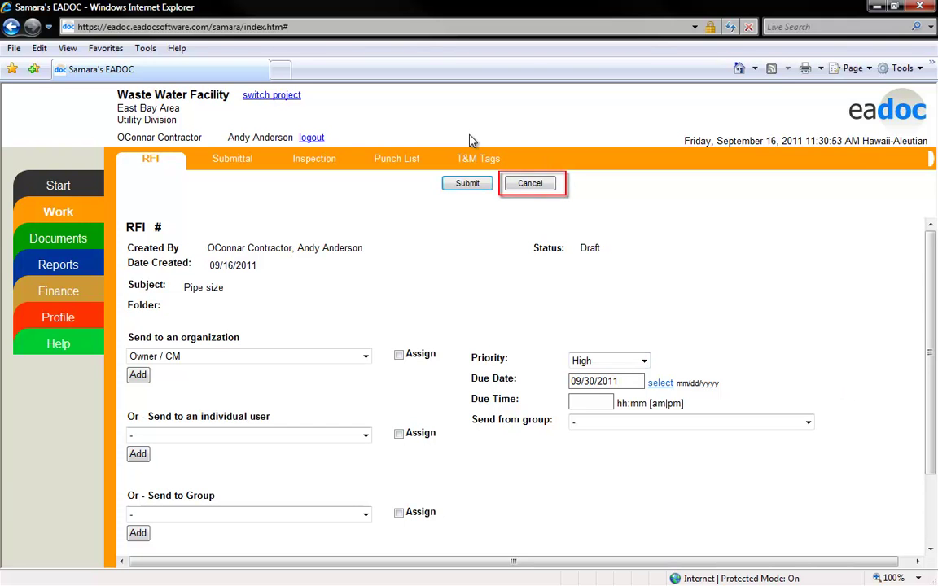
{"action": "left_click", "coordinate": [469, 186]}
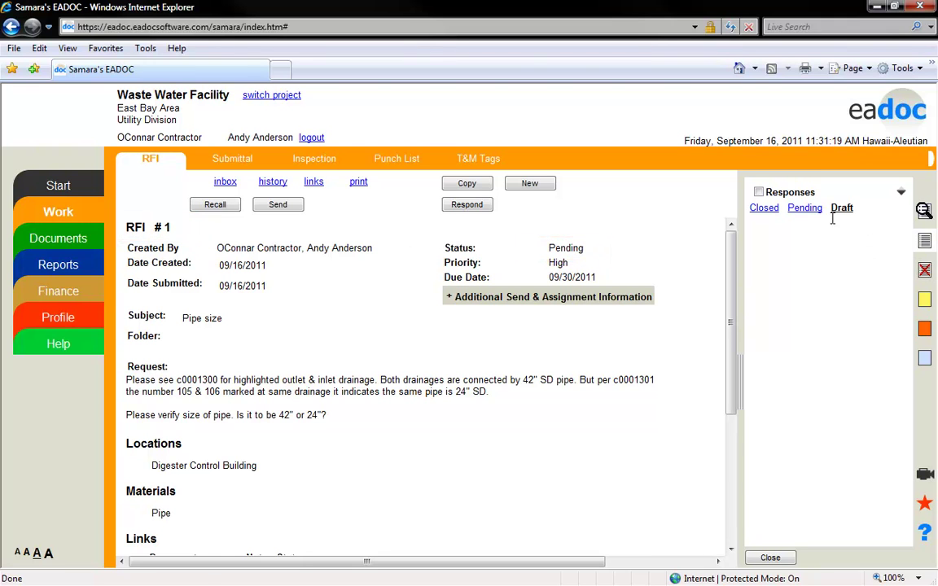
List pending responses and confirm RFI #1 Pipe size appears as item 1.
{"action": "left_click", "coordinate": [805, 211]}
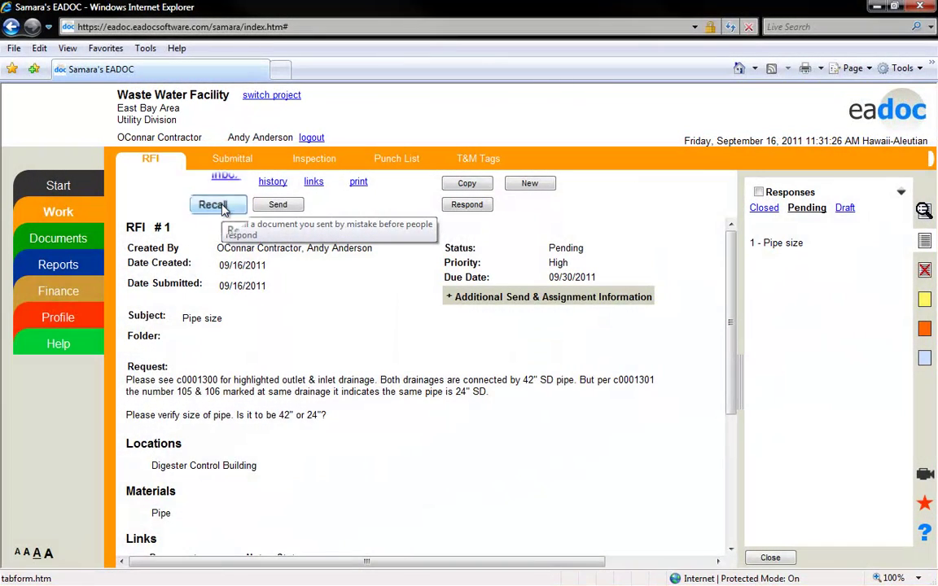
Recall RFI #1 to Draft, then check the Draft and Pending response lists.
{"action": "left_click", "coordinate": [224, 208]}
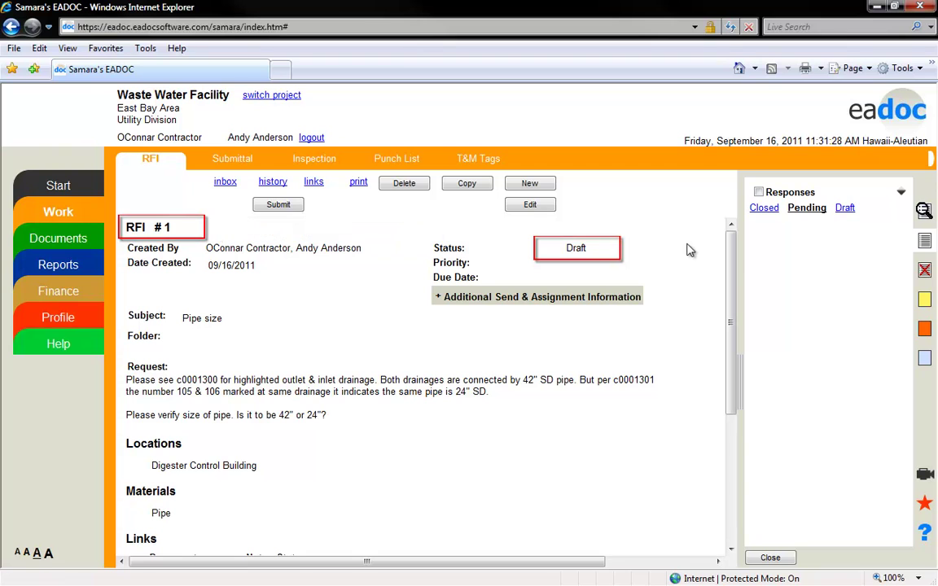
{"action": "left_click", "coordinate": [848, 210]}
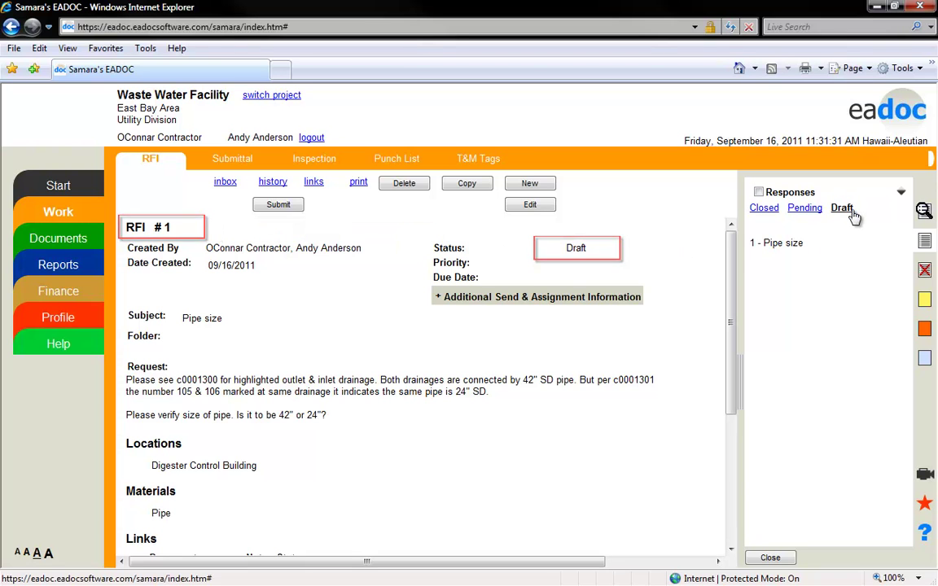
{"action": "left_click", "coordinate": [806, 210]}
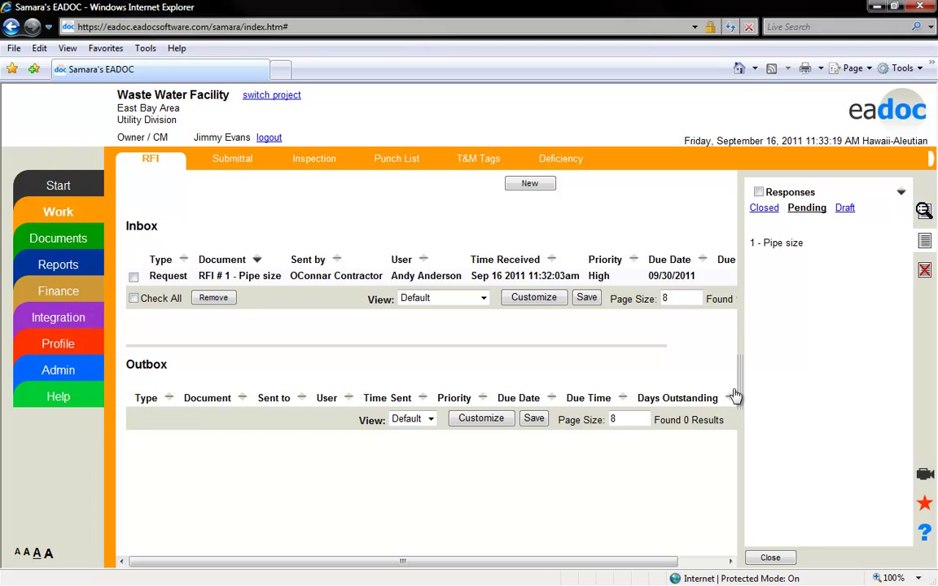
Open RFI #1 from the inbox and return it with the saved comment 'Please attach correct specification'.
{"action": "left_click", "coordinate": [783, 556]}
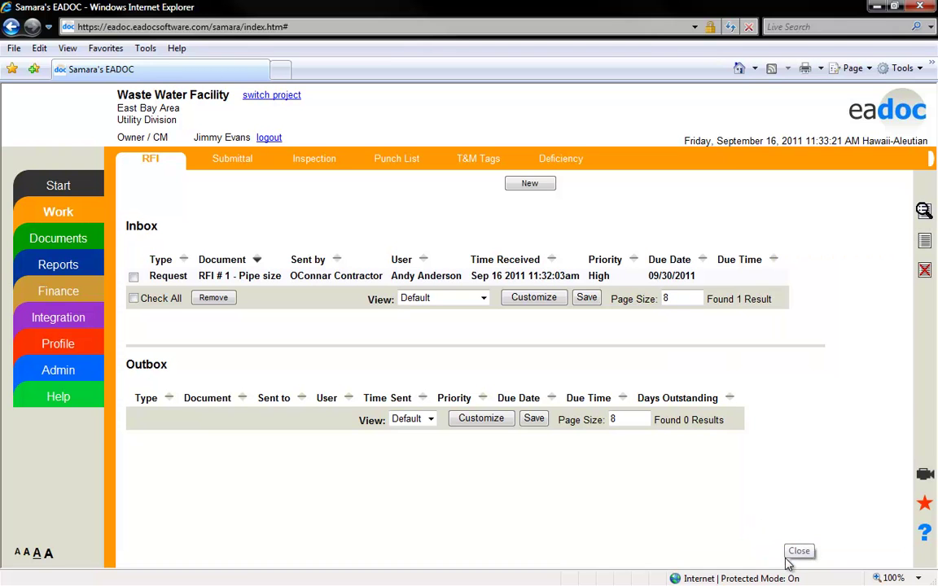
{"action": "left_click", "coordinate": [358, 281]}
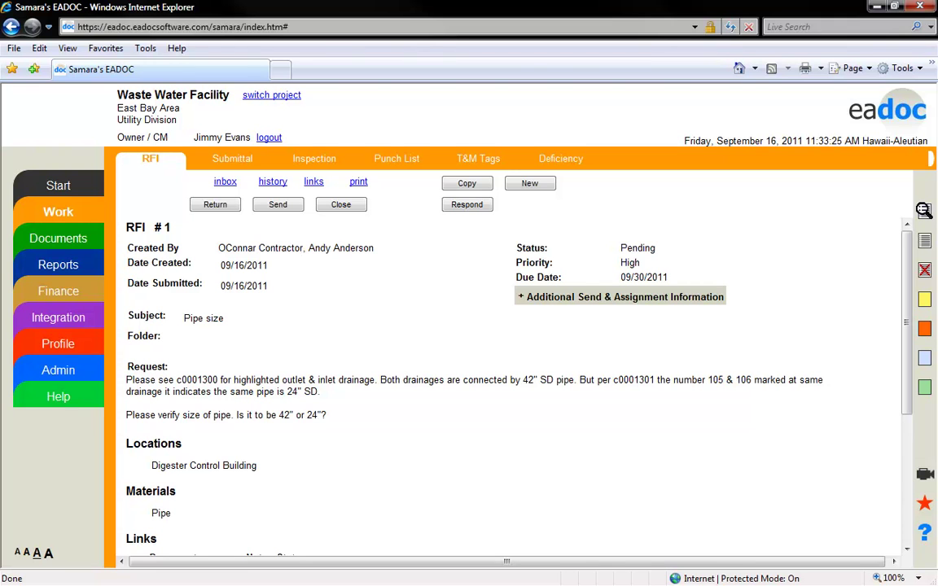
{"action": "left_click", "coordinate": [213, 206]}
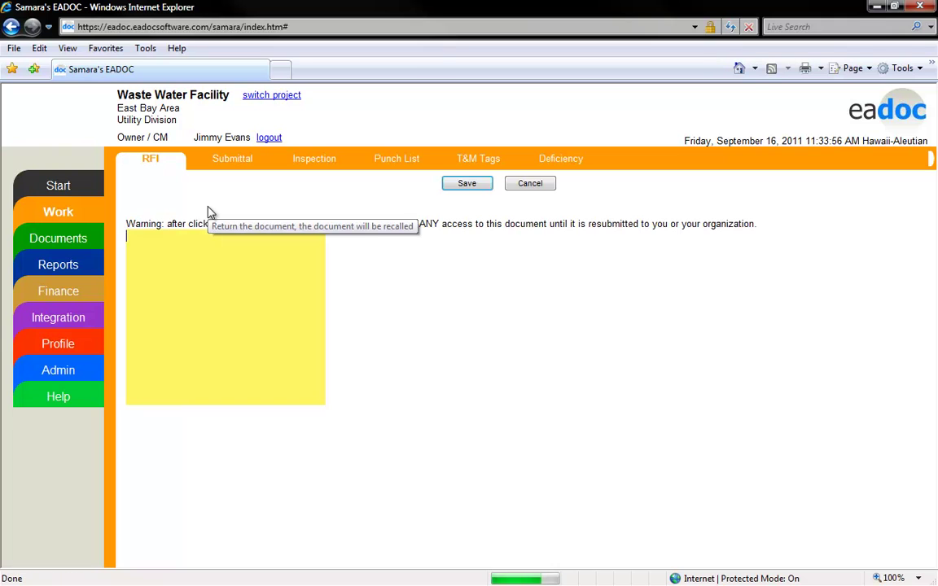
{"action": "type", "text": "Please attach correct specification"}
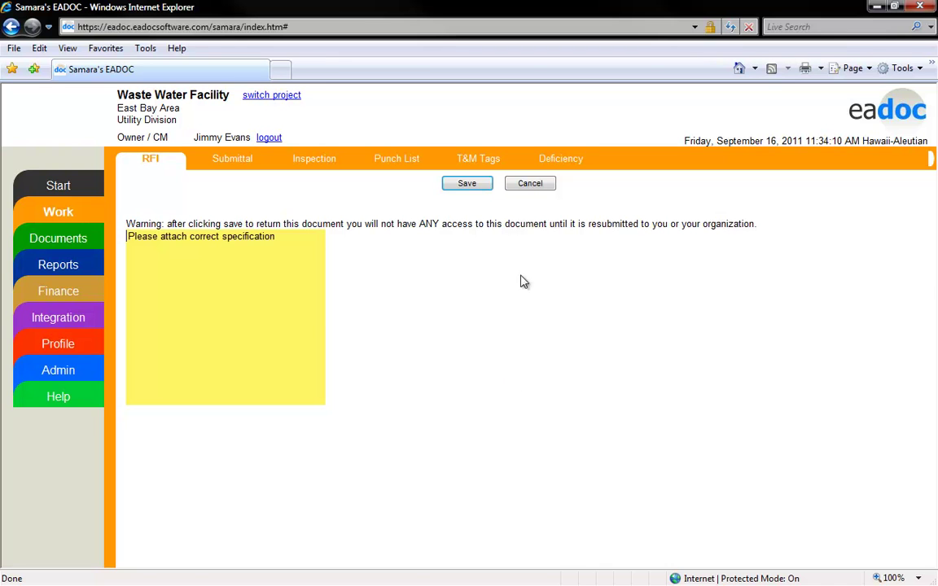
{"action": "left_click", "coordinate": [476, 184]}
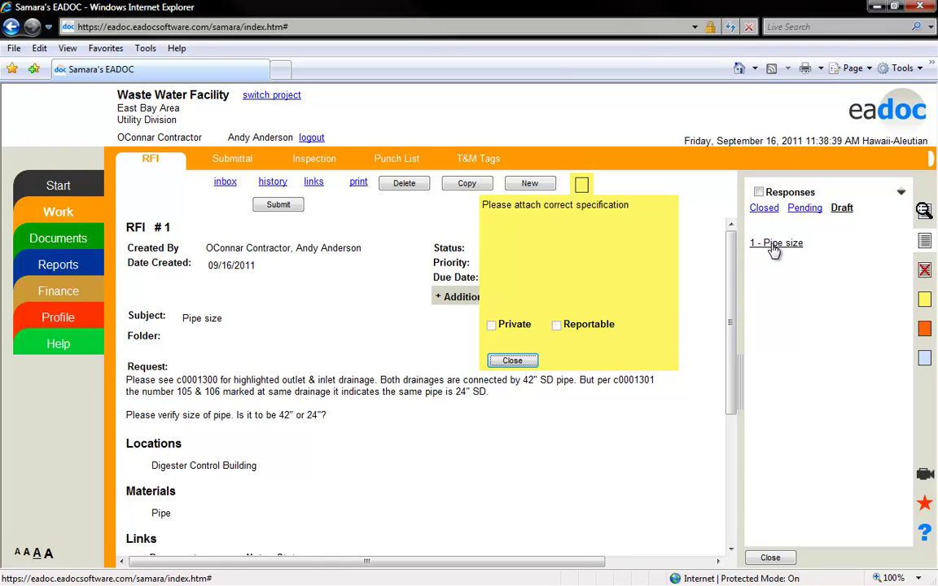
Dismiss the yellow return note on RFI #1 asking for the correct specification.
{"action": "left_click", "coordinate": [511, 359]}
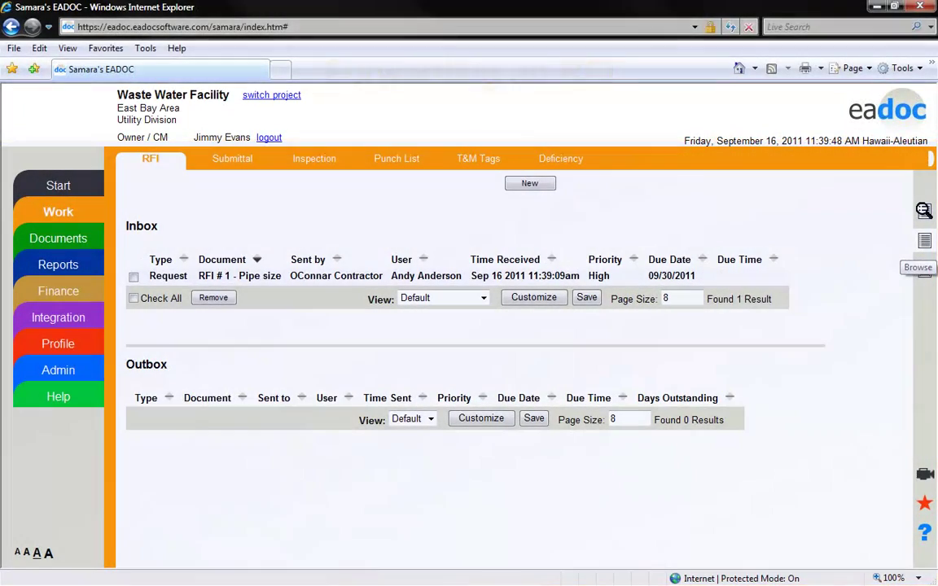
Open RFI #1 Pipe size, remove its specification sticky note, and start sending it onward.
{"action": "left_click", "coordinate": [923, 268]}
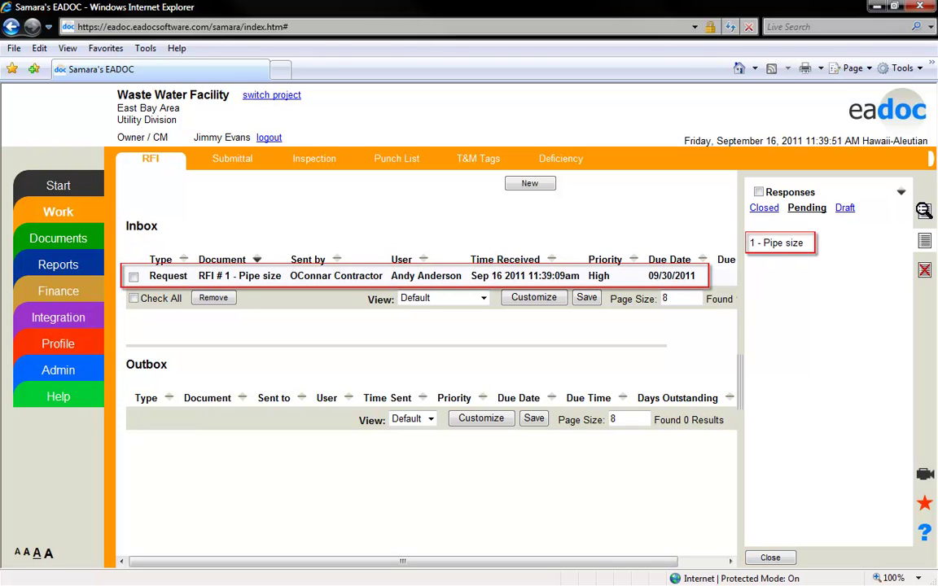
{"action": "left_click", "coordinate": [781, 558]}
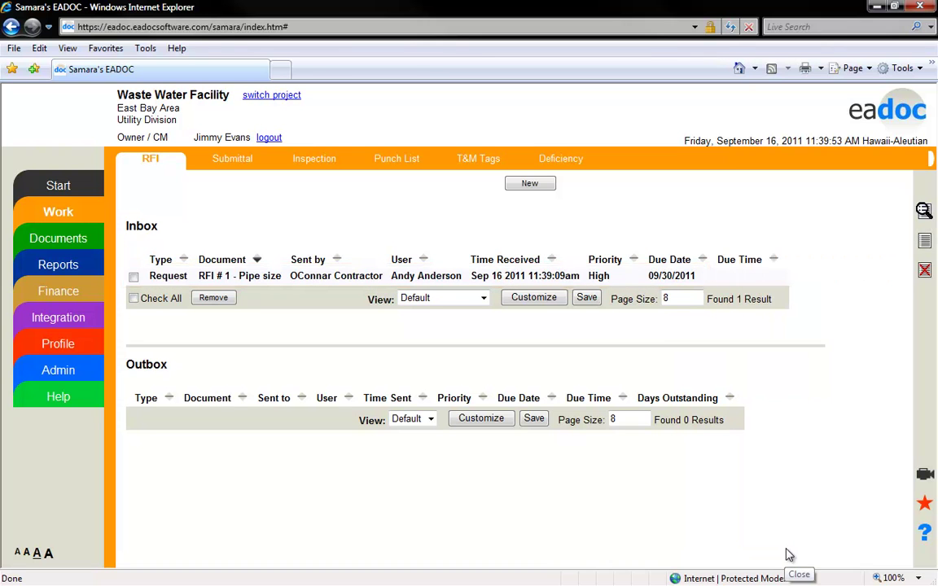
{"action": "left_click", "coordinate": [595, 277]}
{"action": "left_click", "coordinate": [581, 187]}
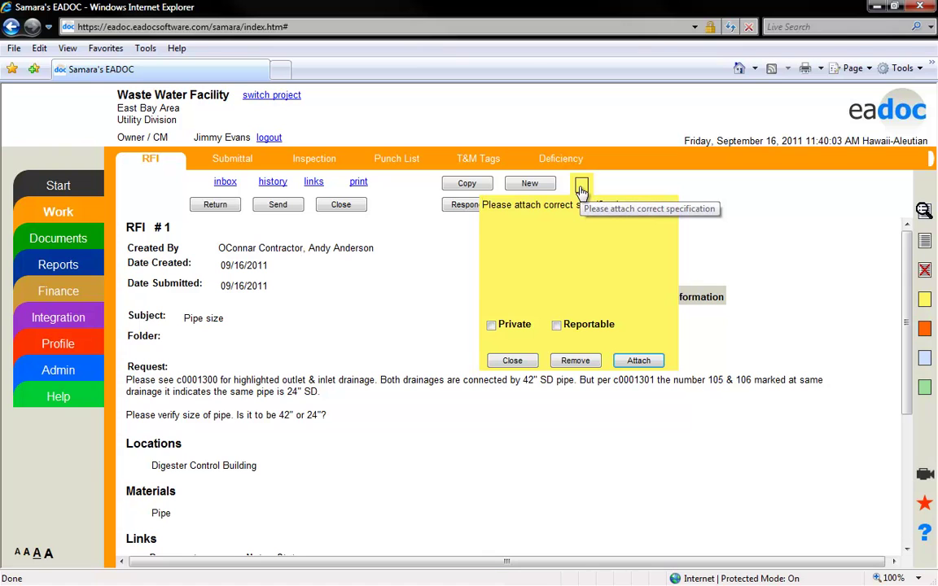
{"action": "left_click", "coordinate": [576, 360]}
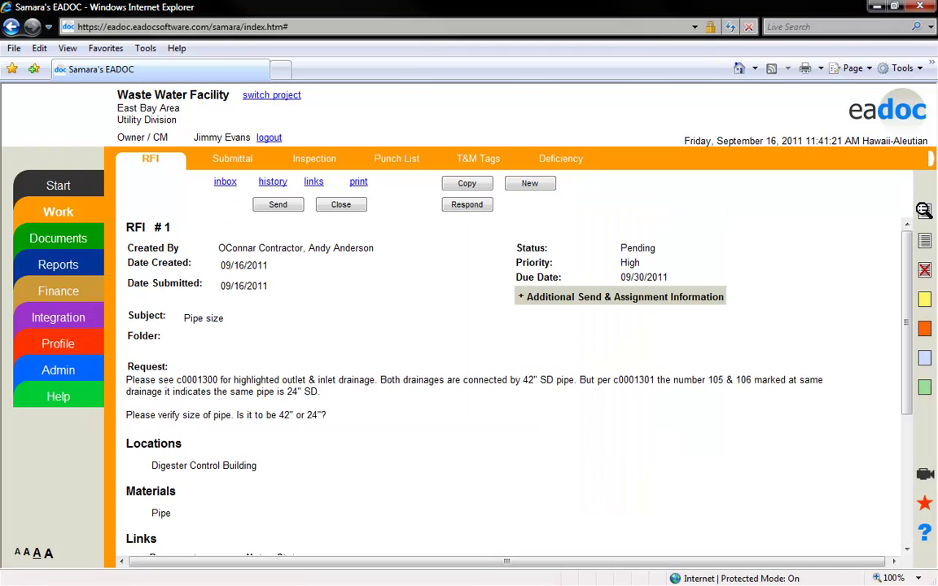
{"action": "left_click", "coordinate": [275, 203]}
Send RFI #1 to Engineer as an assignment, due 09/26/2011, with Critical priority.
{"action": "left_click", "coordinate": [367, 384]}
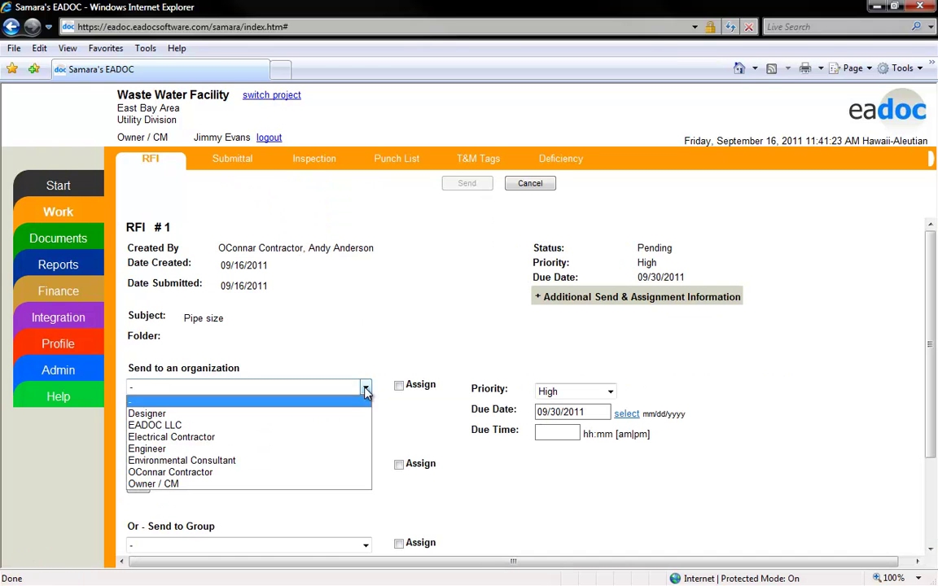
{"action": "left_click", "coordinate": [332, 450]}
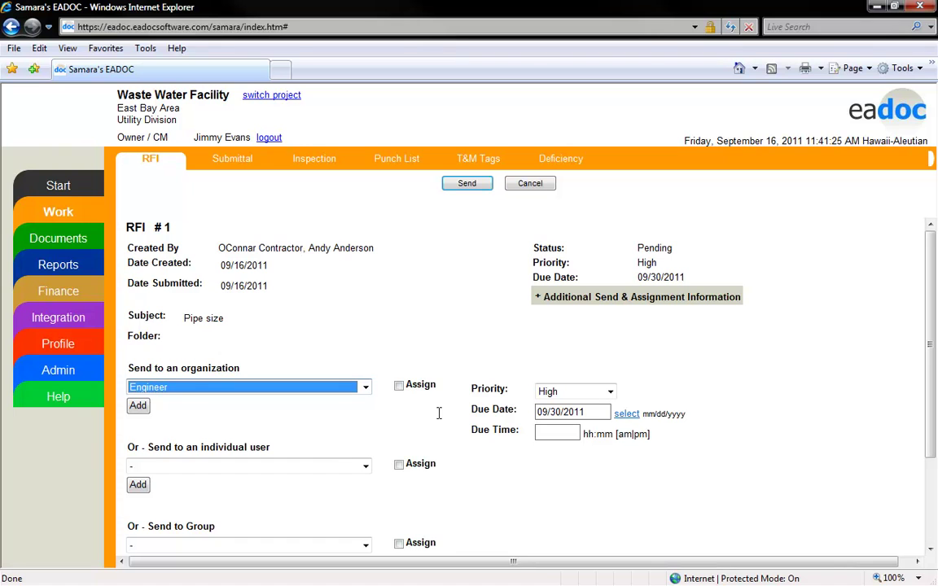
{"action": "left_click", "coordinate": [399, 387]}
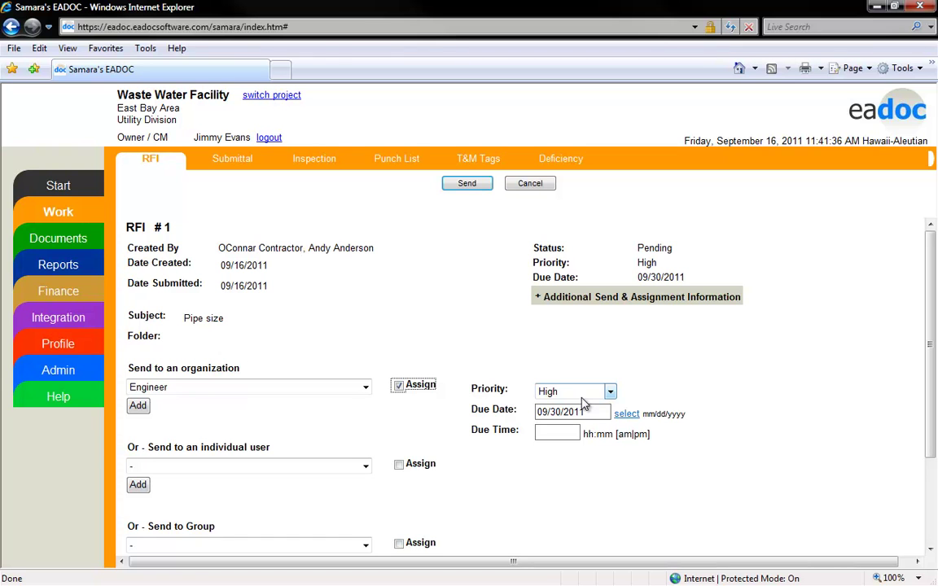
{"action": "left_click", "coordinate": [625, 415]}
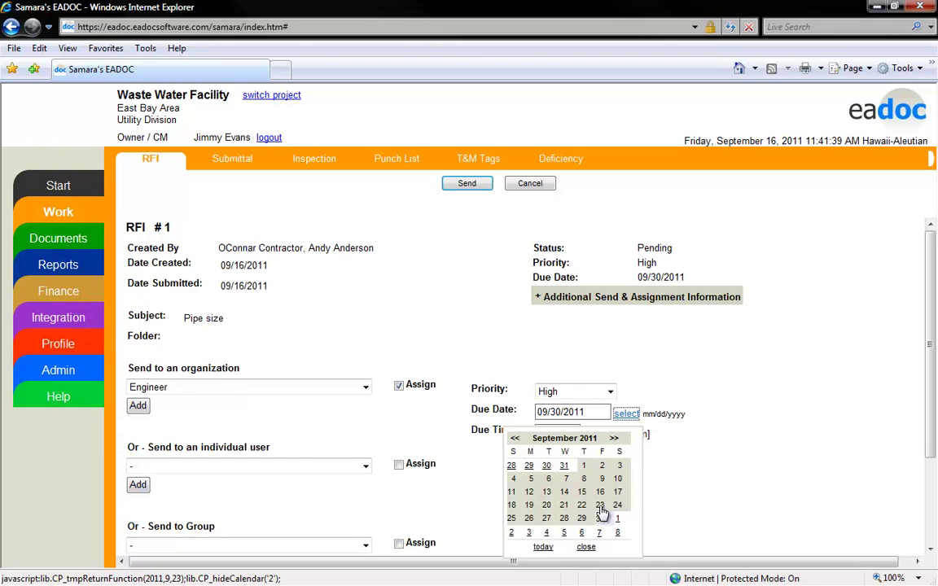
{"action": "left_click", "coordinate": [529, 519]}
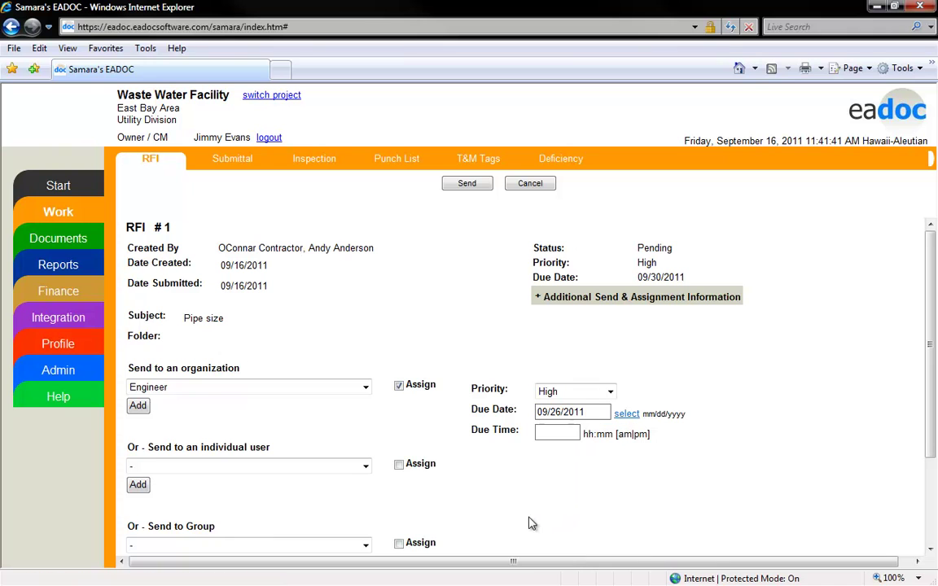
{"action": "left_click", "coordinate": [610, 391]}
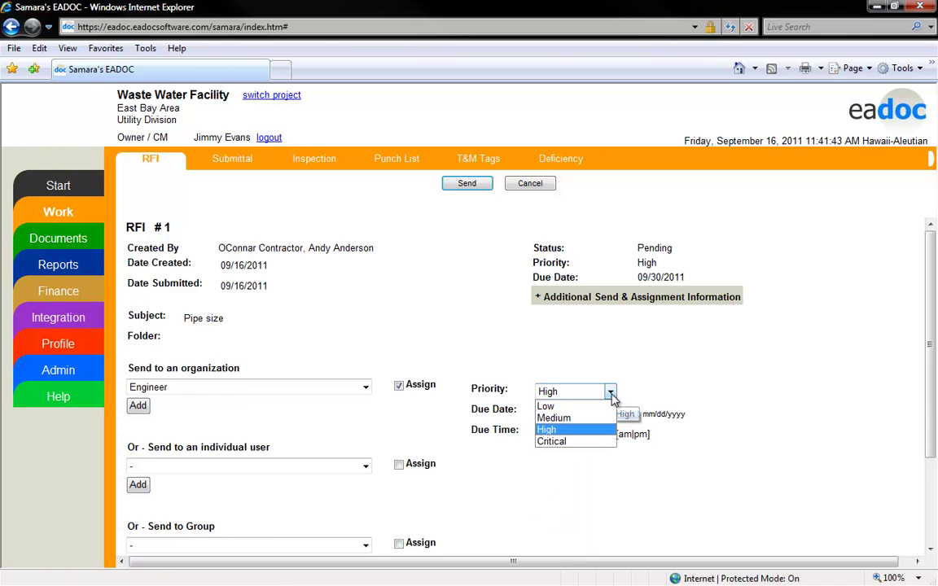
{"action": "left_click", "coordinate": [574, 442]}
{"action": "left_click", "coordinate": [463, 186]}
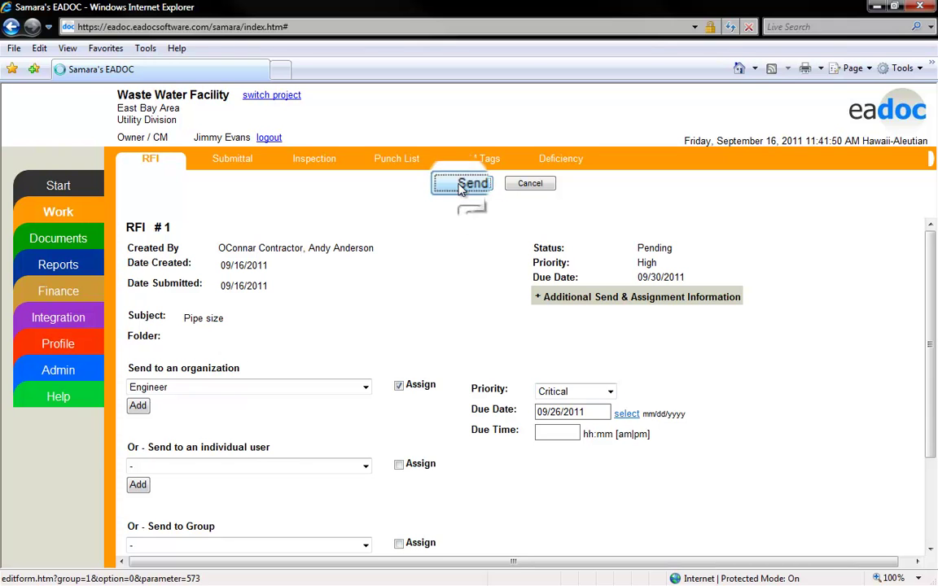
{"action": "left_click", "coordinate": [582, 298]}
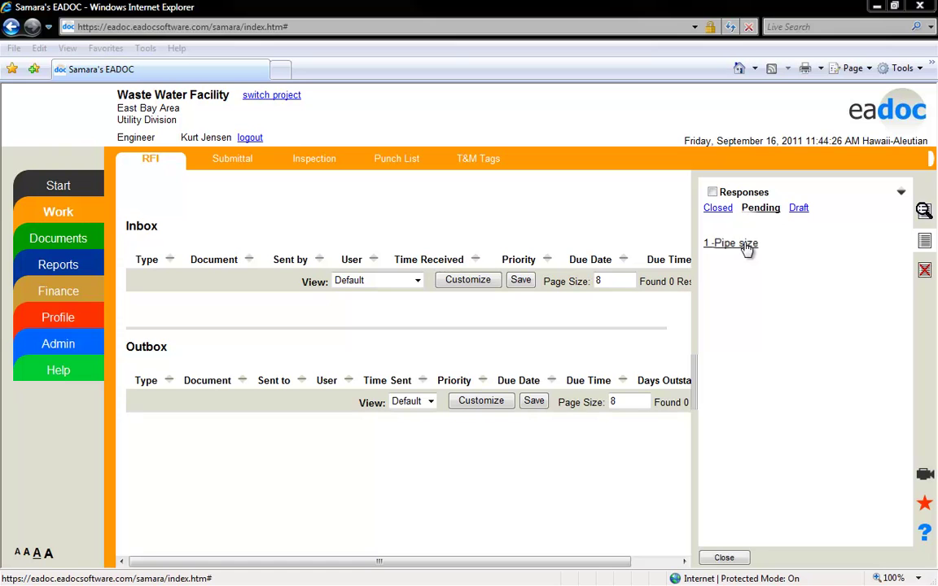
As the Engineer, open pending RFI '1 - Pipe size' and begin a response.
{"action": "left_click", "coordinate": [746, 245]}
{"action": "left_click", "coordinate": [538, 301]}
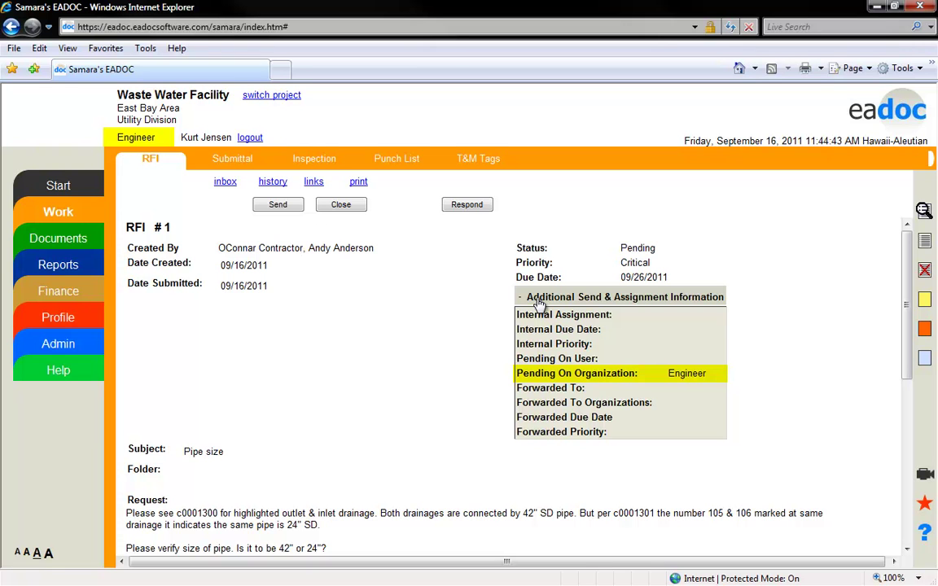
{"action": "left_click", "coordinate": [477, 207]}
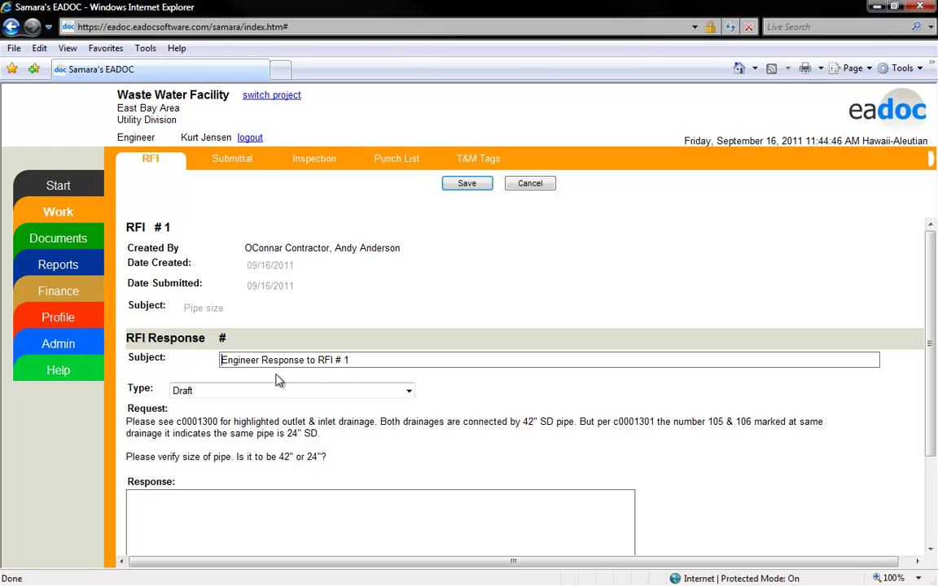
Make the response a Comment reading 'The pipe is 42".'.
{"action": "left_click", "coordinate": [282, 391]}
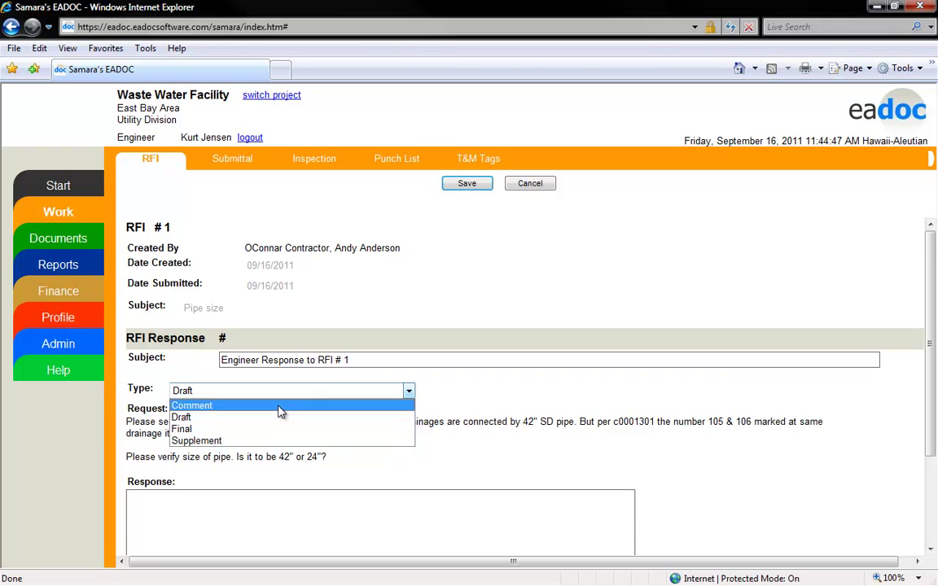
{"action": "left_click", "coordinate": [278, 405]}
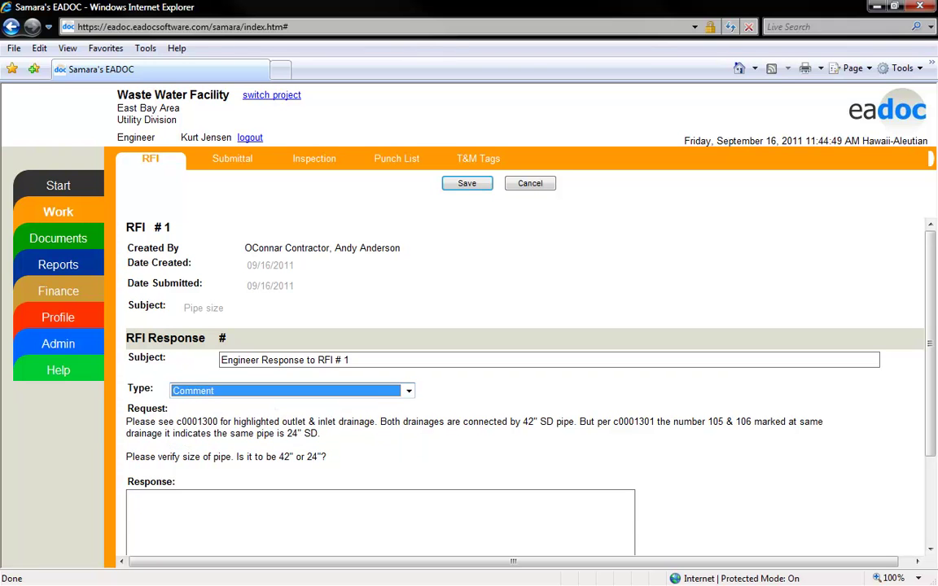
{"action": "left_click", "coordinate": [130, 498]}
{"action": "type", "text": "The pipe is 42\"."}
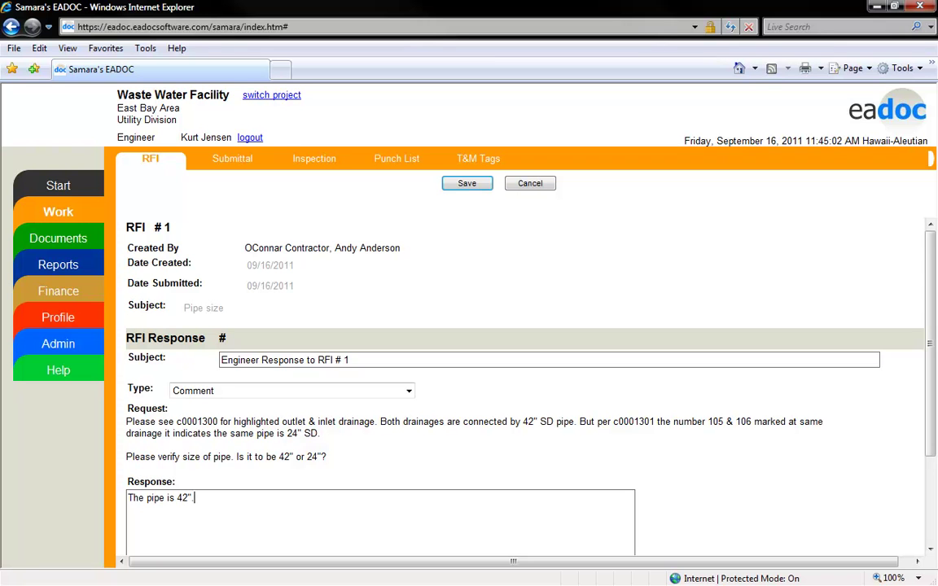
Attach the 02002 specification file and save the Engineer response.
{"action": "scroll", "coordinate": [520, 342], "scroll_direction": "down", "scroll_amount": 3}
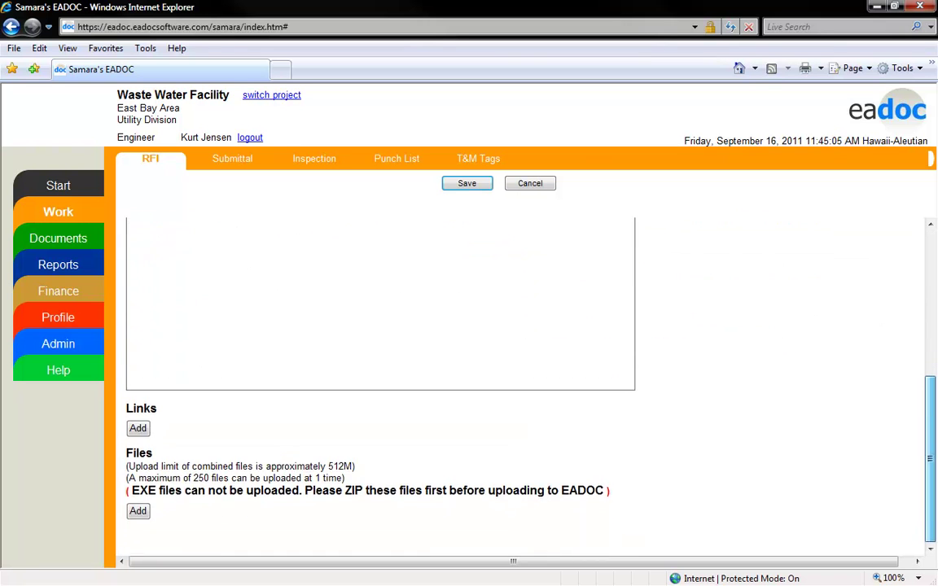
{"action": "left_click", "coordinate": [138, 511]}
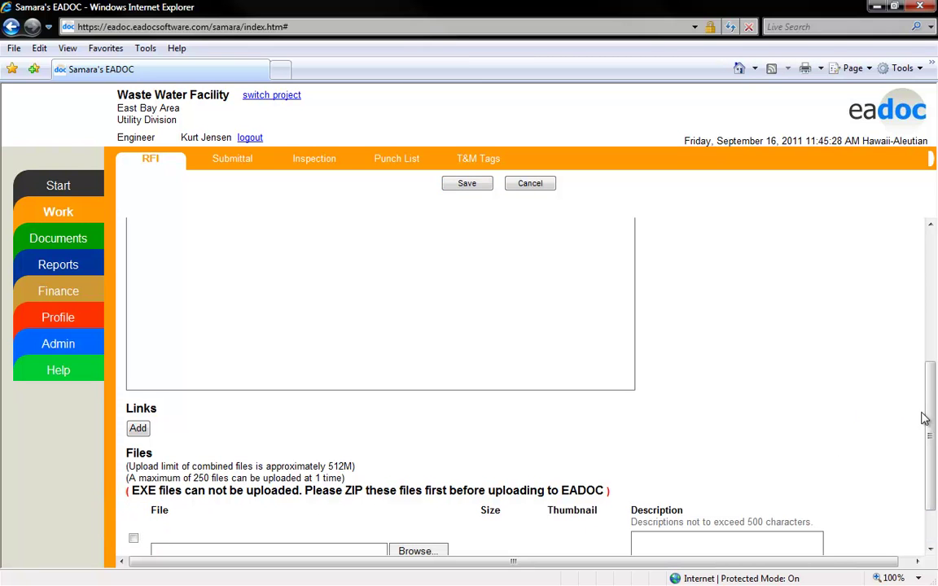
{"action": "scroll", "coordinate": [926, 431], "scroll_direction": "down", "scroll_amount": 1}
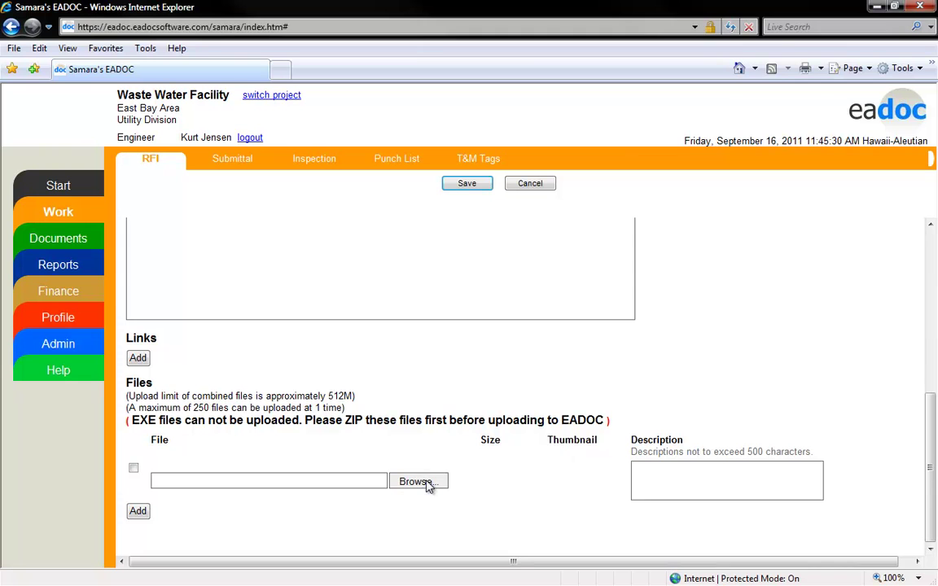
{"action": "left_click", "coordinate": [427, 483]}
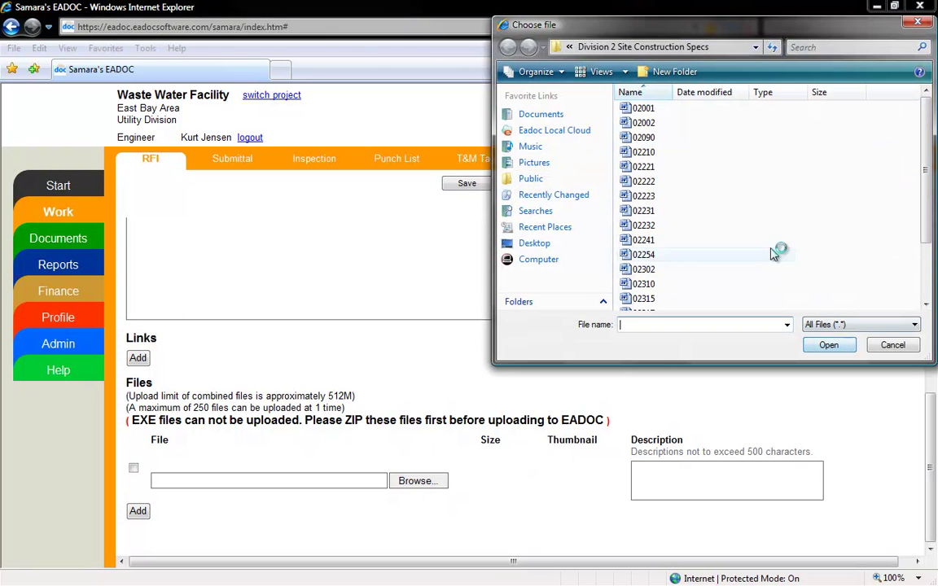
{"action": "left_click", "coordinate": [664, 124]}
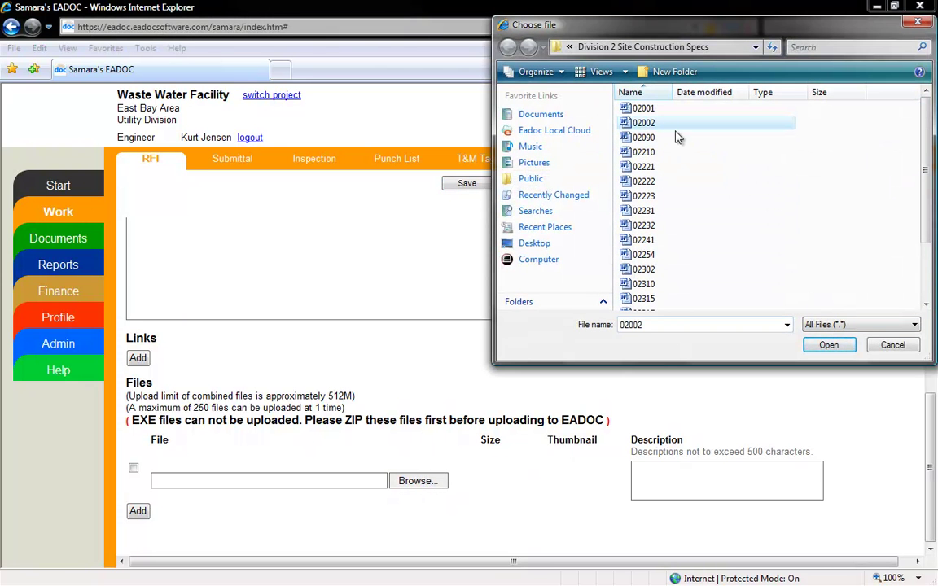
{"action": "left_click", "coordinate": [828, 345]}
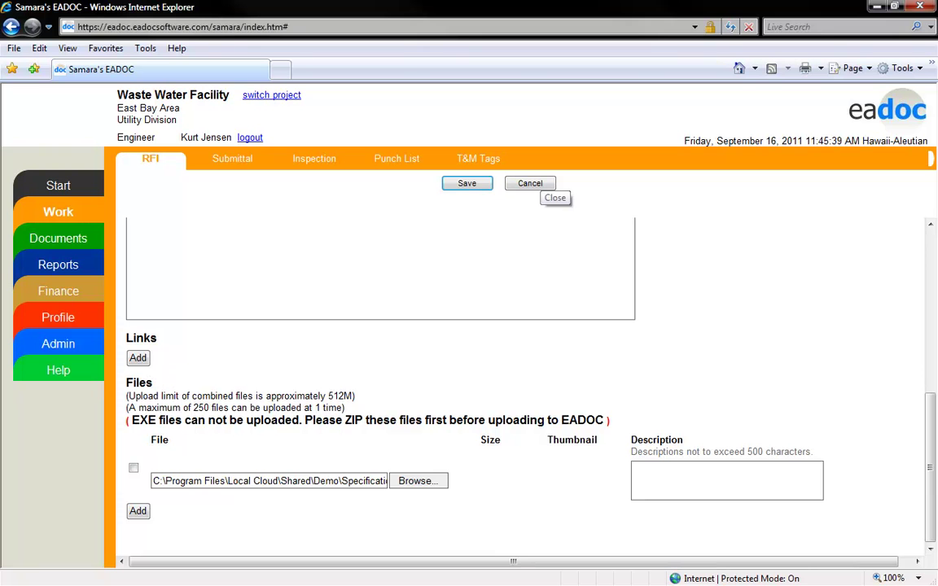
{"action": "left_click", "coordinate": [467, 184]}
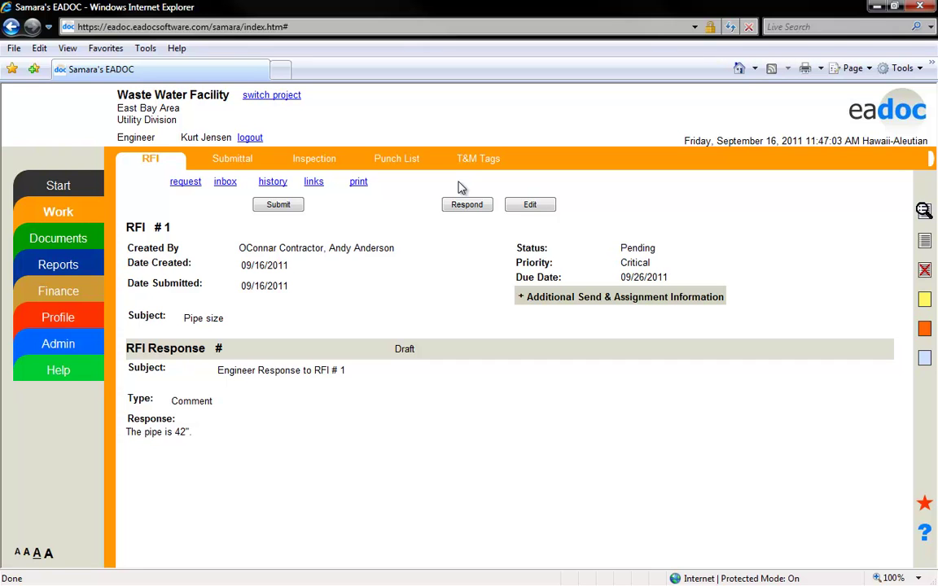
Submit the Engineer response to Owner / CM and return to the RFI #1 request.
{"action": "left_click", "coordinate": [287, 205]}
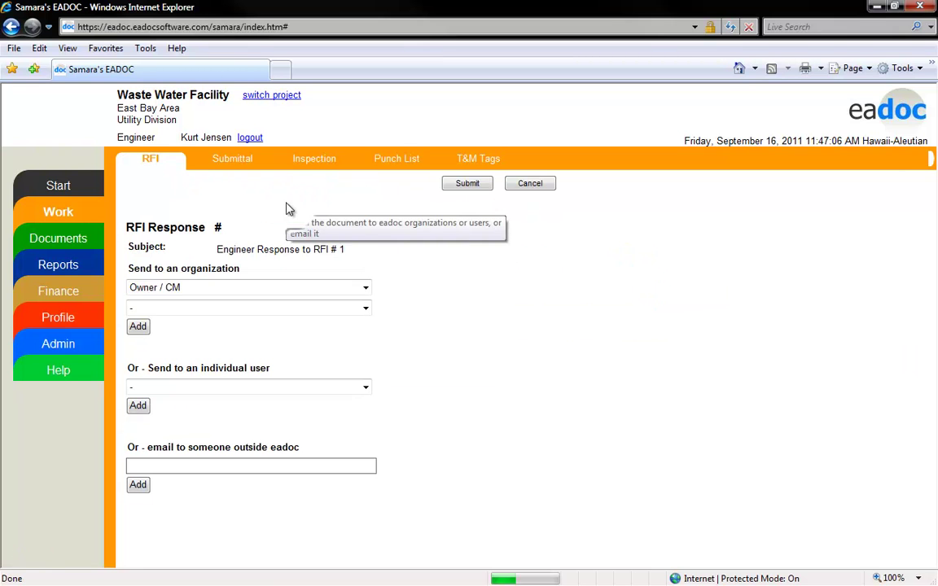
{"action": "left_click", "coordinate": [472, 187]}
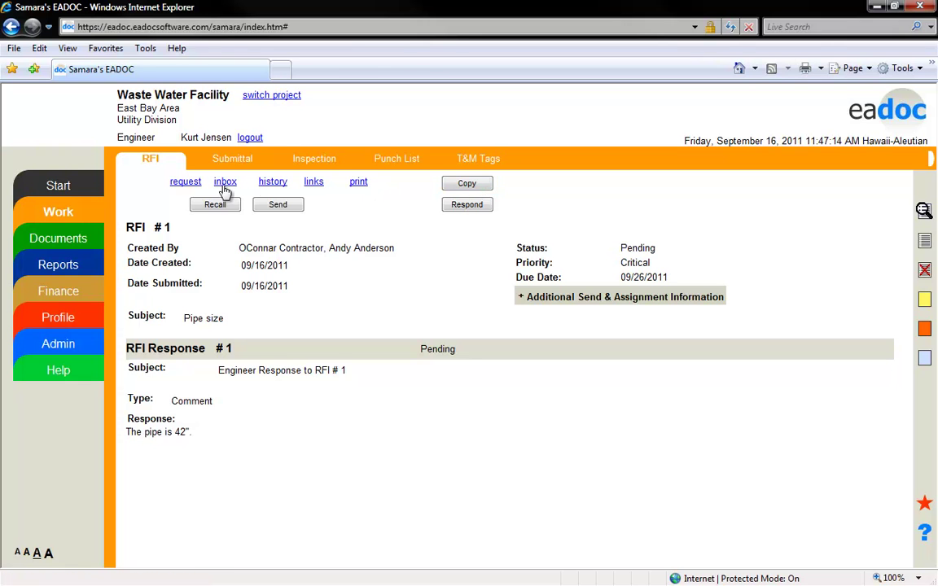
{"action": "left_click", "coordinate": [185, 184]}
Delete the Draft Engineer Comment row from RFI #1's Responses list.
{"action": "left_click", "coordinate": [554, 298]}
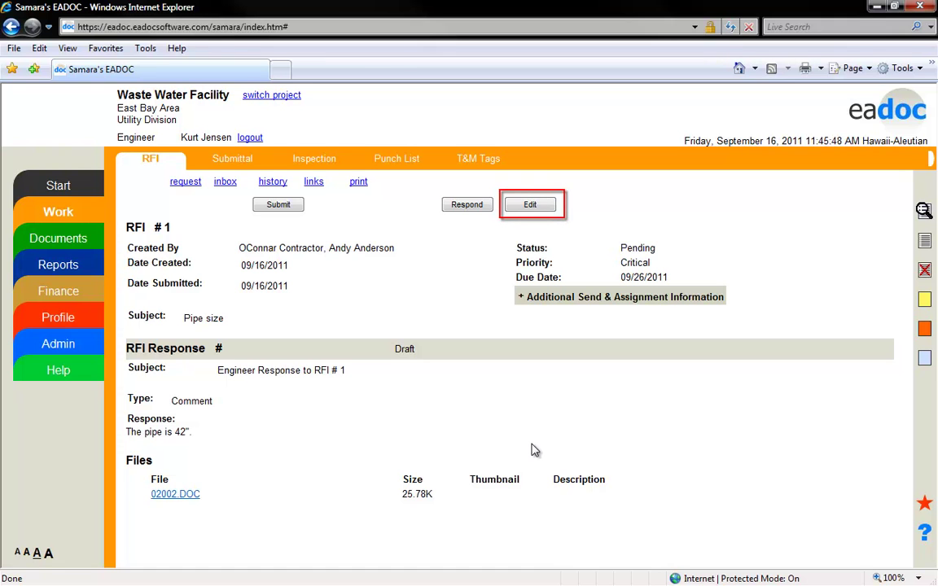
{"action": "left_click", "coordinate": [194, 186]}
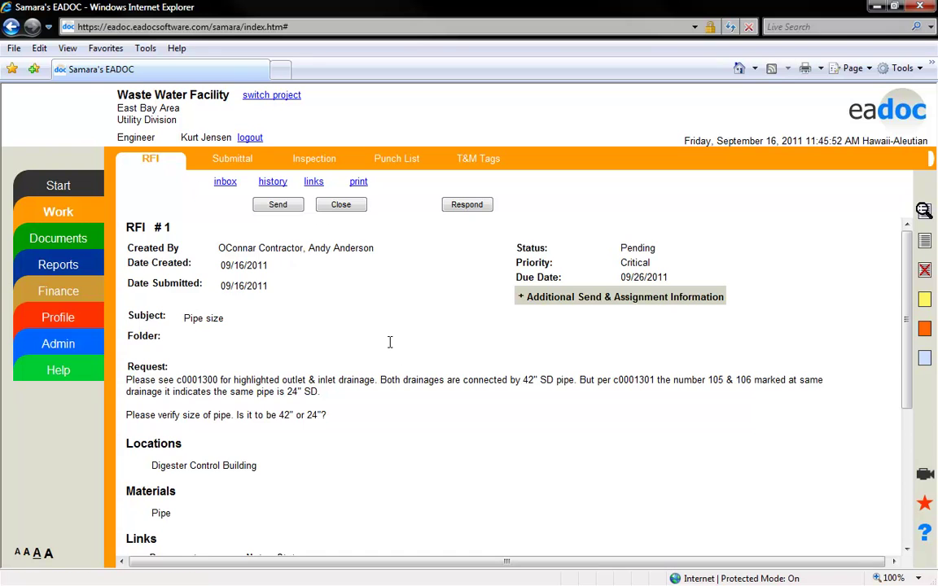
{"action": "scroll", "coordinate": [396, 352], "scroll_direction": "down", "scroll_amount": 3}
{"action": "scroll", "coordinate": [396, 353], "scroll_direction": "down", "scroll_amount": 3}
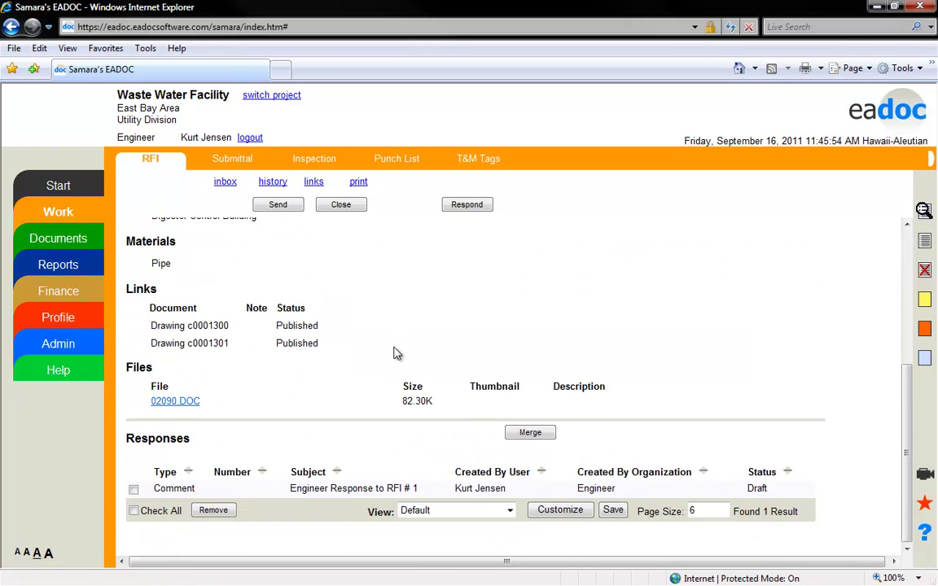
{"action": "left_click", "coordinate": [134, 489]}
{"action": "left_click", "coordinate": [213, 510]}
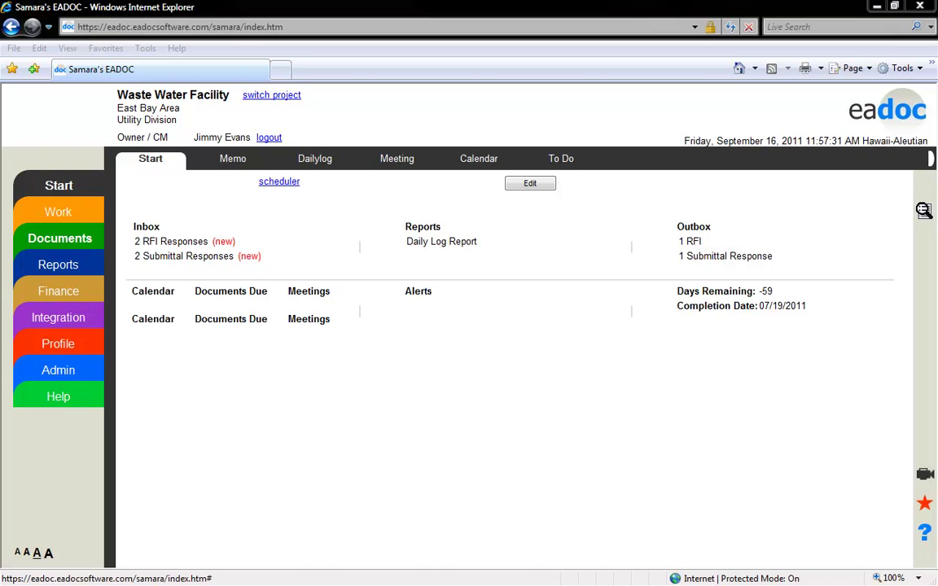
From the Work inbox, open the Engineer response to RFI #1, then return to the Pipe size request.
{"action": "left_click", "coordinate": [72, 213]}
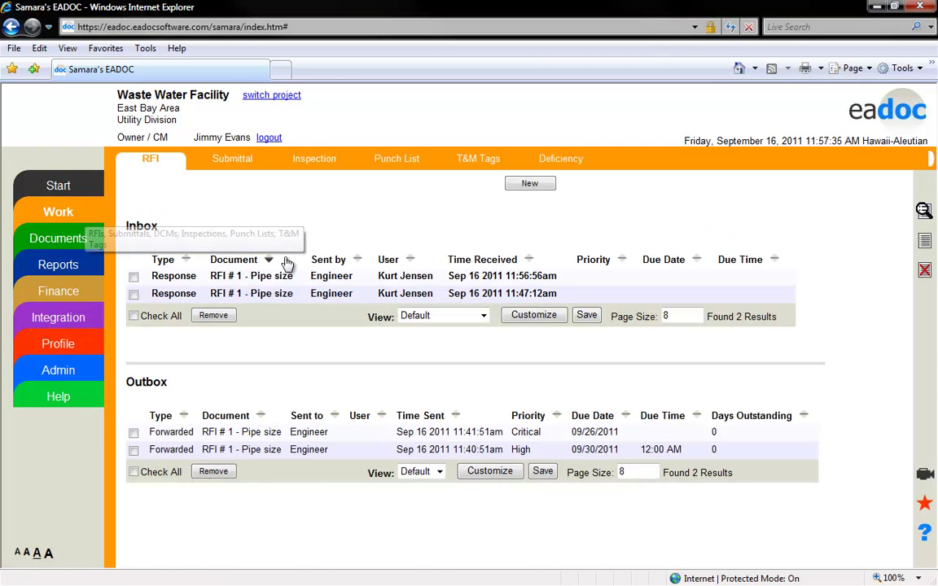
{"action": "left_click", "coordinate": [342, 291]}
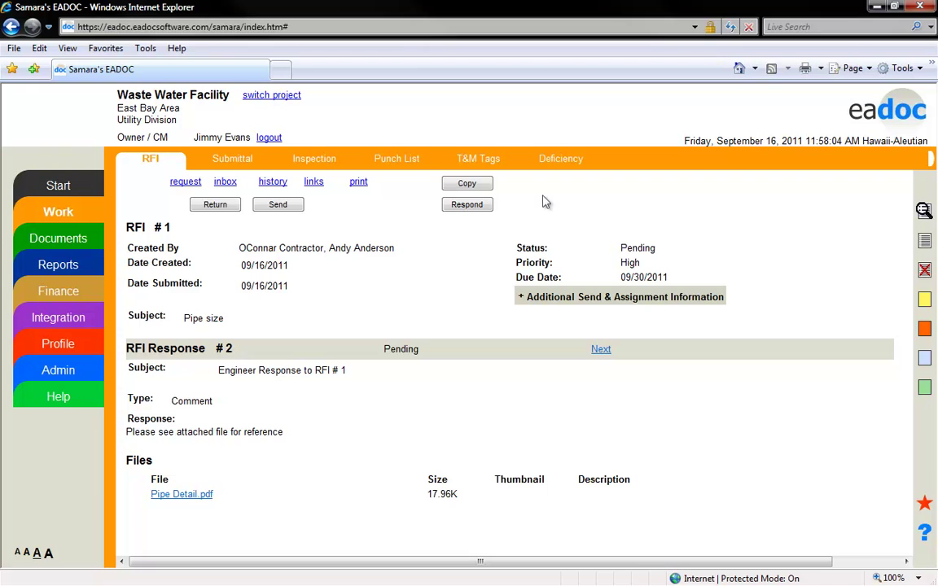
{"action": "left_click", "coordinate": [478, 186]}
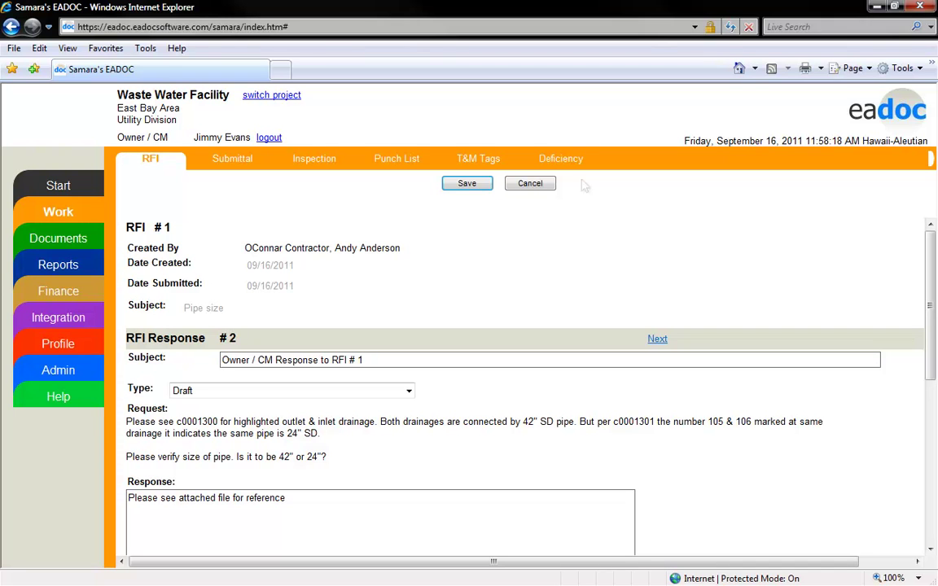
{"action": "left_click", "coordinate": [549, 184]}
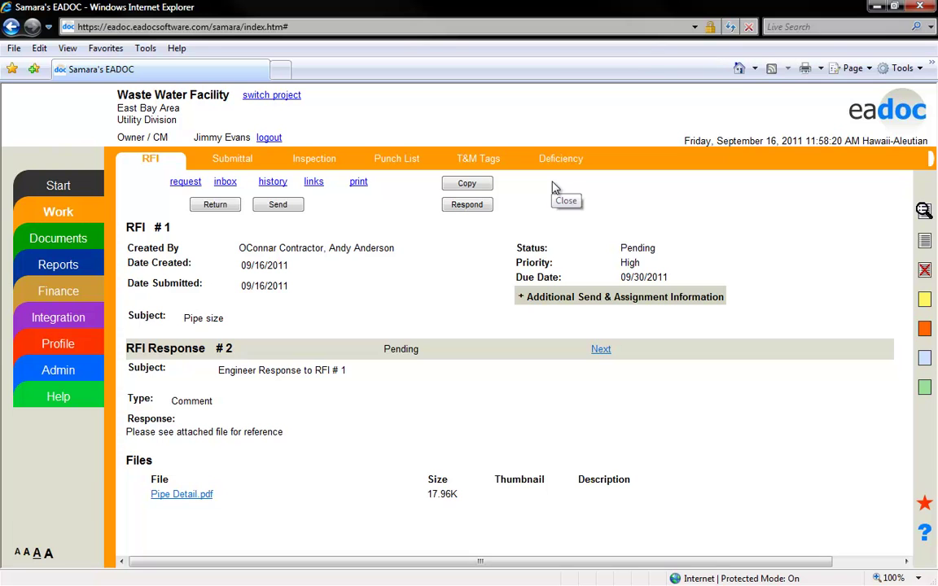
{"action": "left_click", "coordinate": [179, 187]}
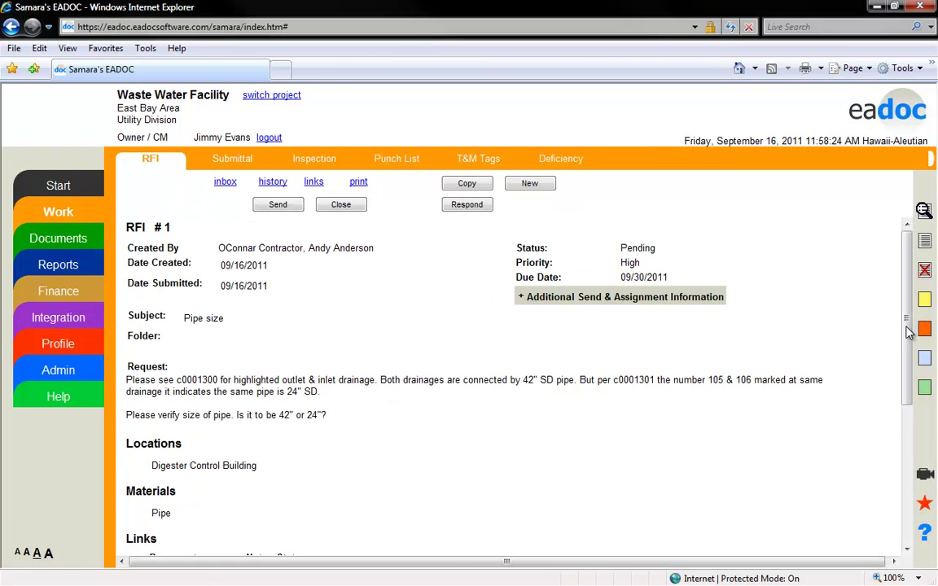
{"action": "scroll", "coordinate": [908, 331], "scroll_direction": "down", "scroll_amount": 3}
Merge both Engineer comments and Pipe Detail.pdf into a Final Owner / CM response, then open it.
{"action": "left_click", "coordinate": [537, 421]}
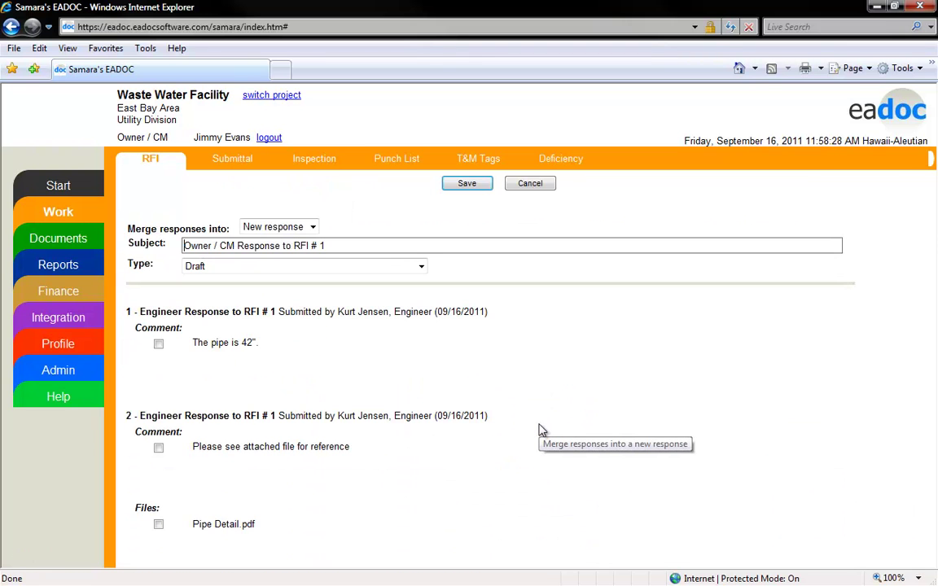
{"action": "left_click", "coordinate": [421, 266]}
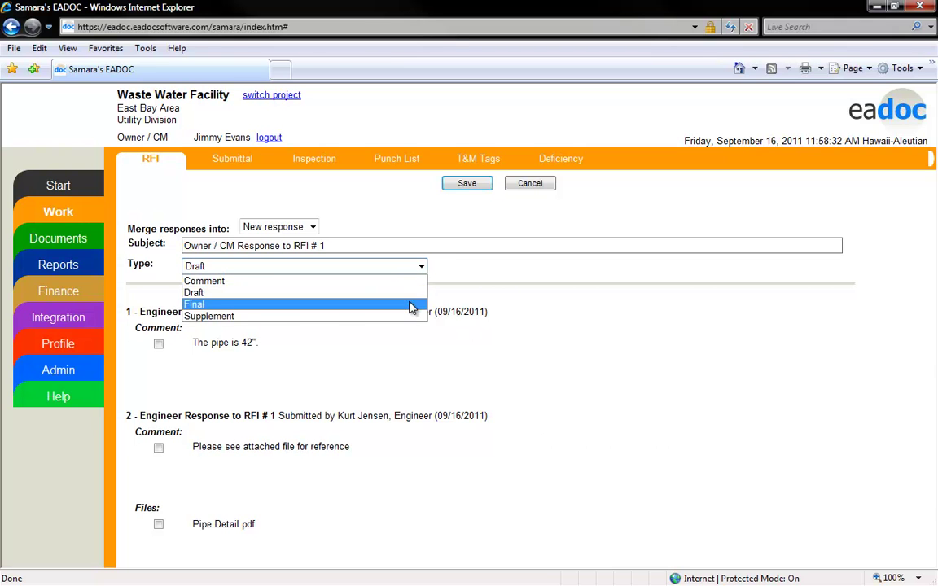
{"action": "left_click", "coordinate": [370, 304]}
{"action": "left_click", "coordinate": [158, 345]}
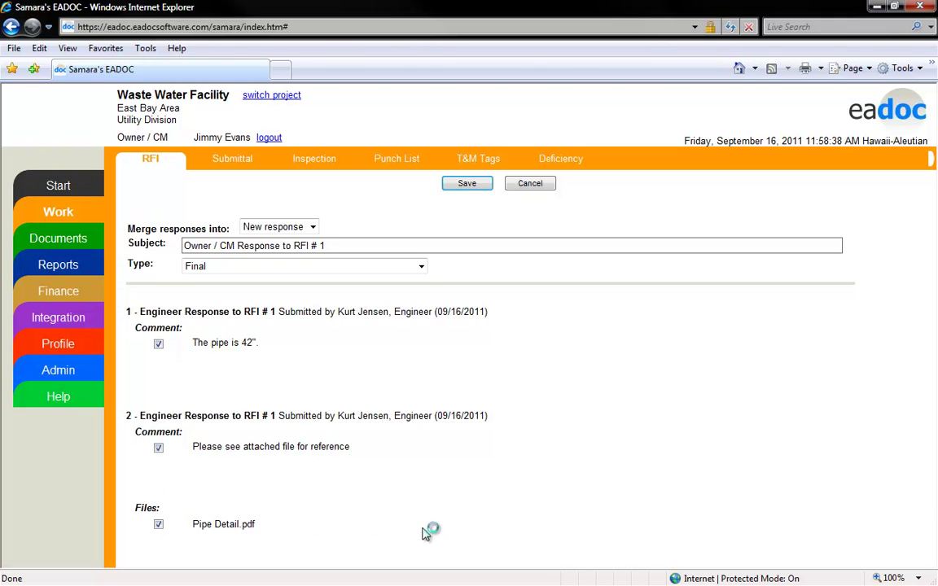
{"action": "left_click", "coordinate": [460, 192]}
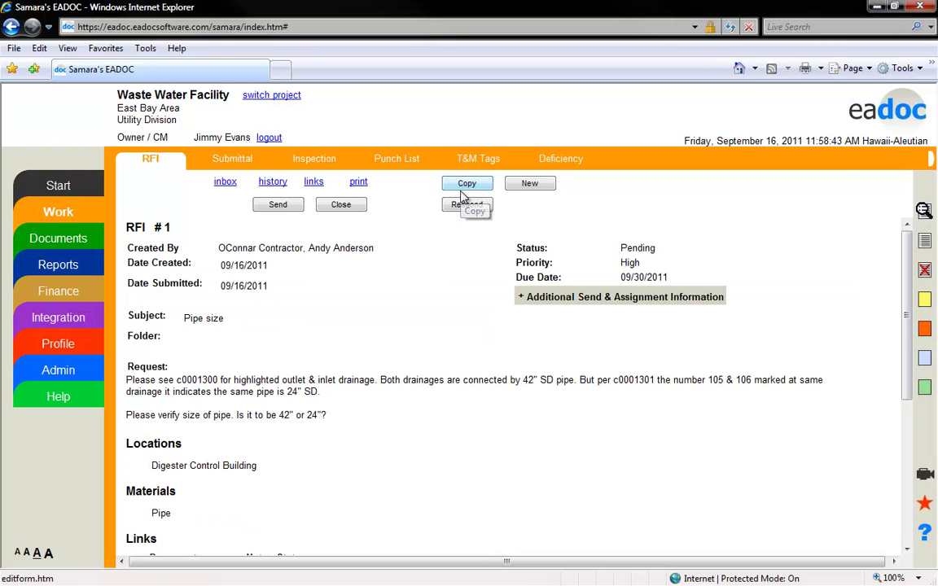
{"action": "scroll", "coordinate": [918, 342], "scroll_direction": "down", "scroll_amount": 5}
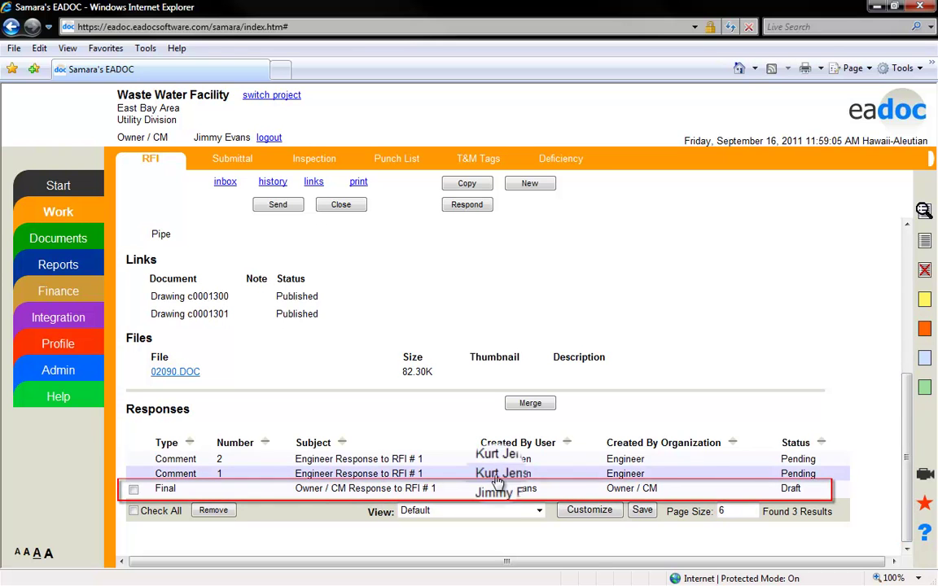
{"action": "left_click", "coordinate": [420, 490]}
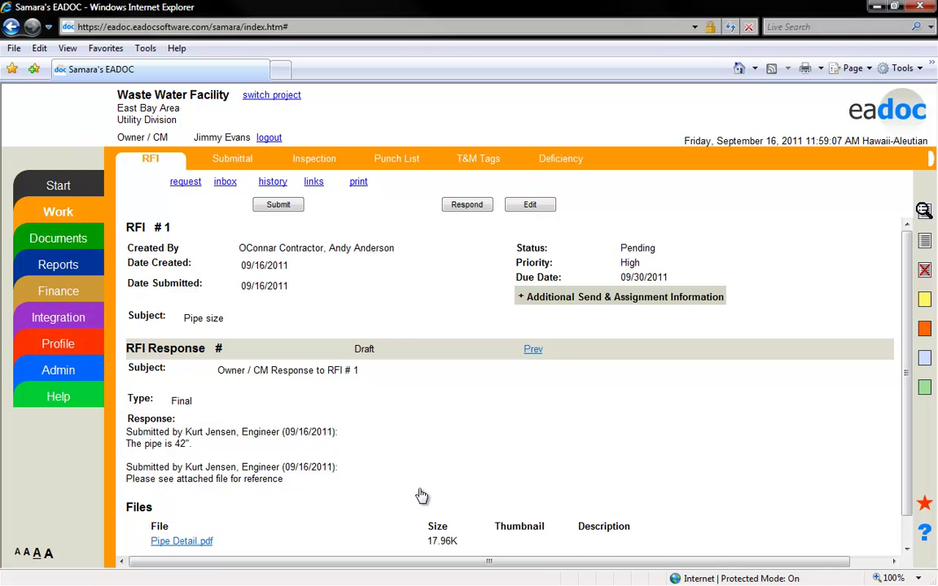
Delete both 'Submitted by' lines from the Owner / CM response text, save, and return to RFI #1.
{"action": "left_click", "coordinate": [533, 207]}
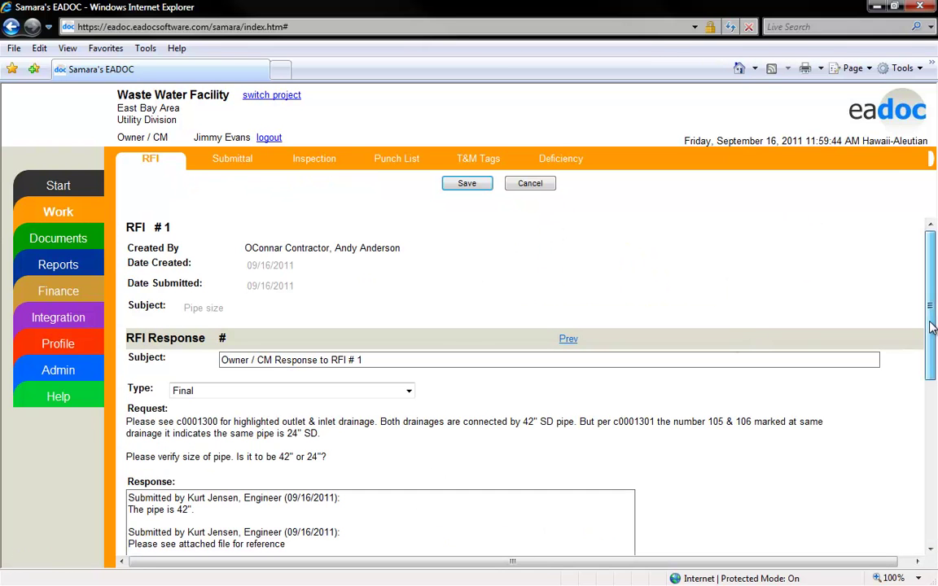
{"action": "left_click_drag", "start_coordinate": [932, 328], "coordinate": [932, 408]}
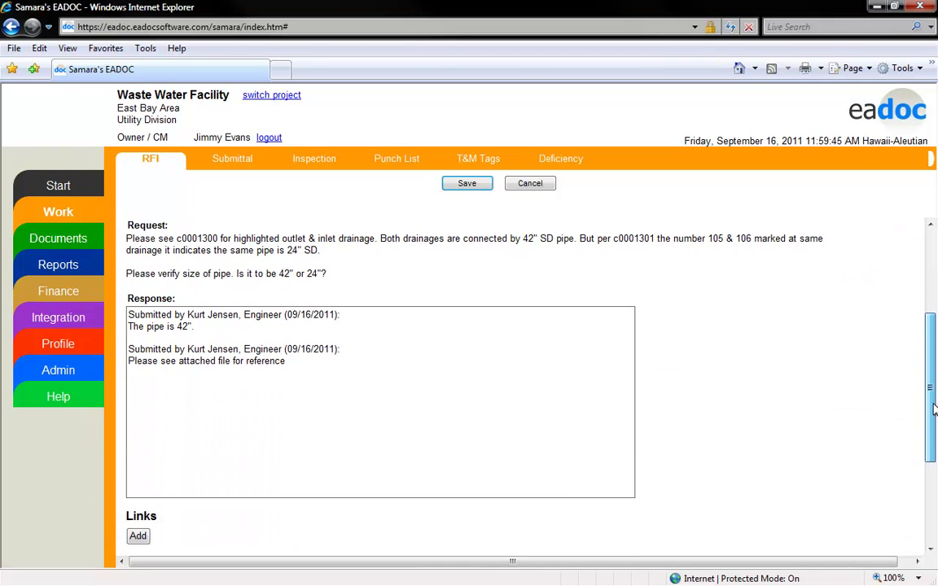
{"action": "left_click_drag", "start_coordinate": [347, 316], "coordinate": [128, 316]}
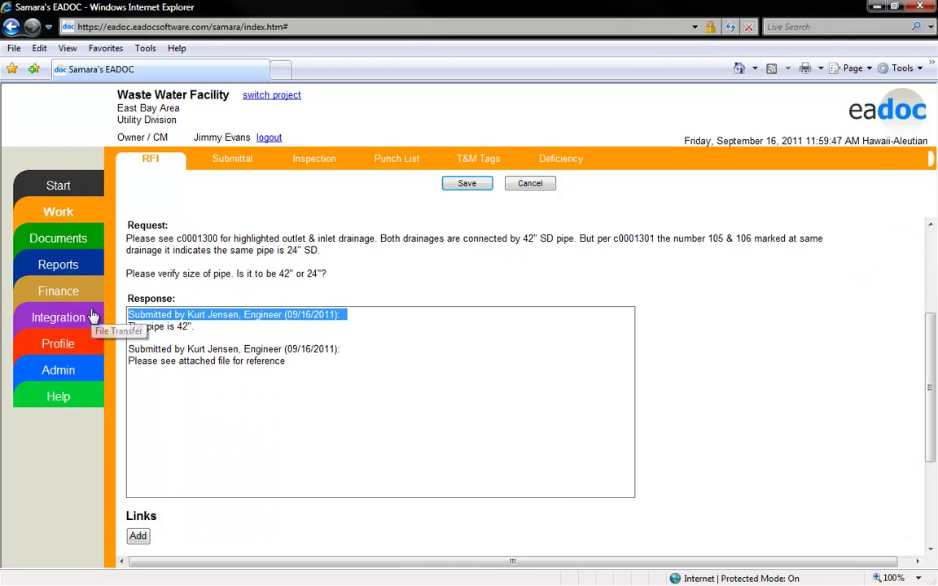
{"action": "key", "text": "Delete"}
{"action": "key", "text": "Delete"}
{"action": "left_click_drag", "start_coordinate": [341, 338], "coordinate": [114, 341]}
{"action": "key", "text": "Delete"}
{"action": "key", "text": "Delete"}
{"action": "left_click_drag", "start_coordinate": [932, 382], "coordinate": [934, 464]}
{"action": "left_click", "coordinate": [454, 187]}
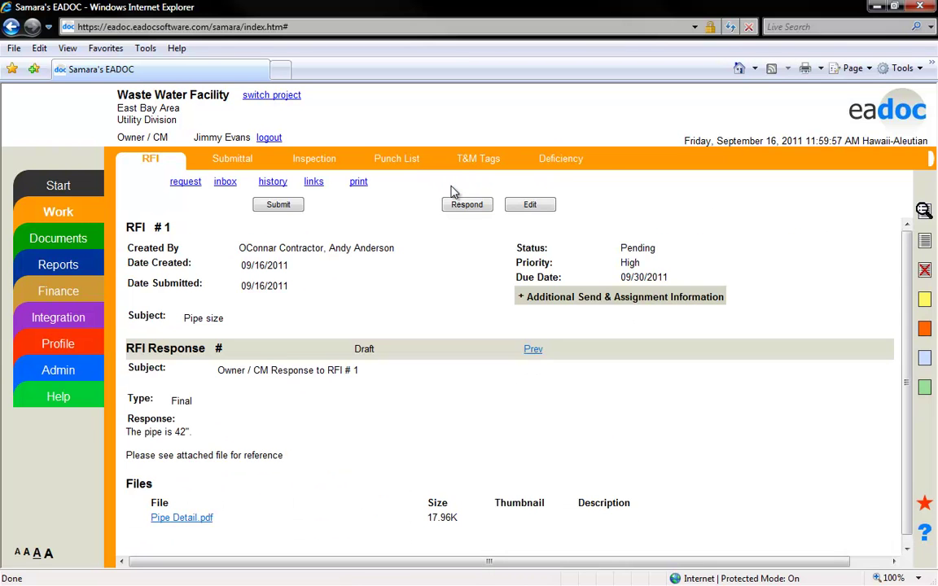
{"action": "left_click", "coordinate": [173, 181]}
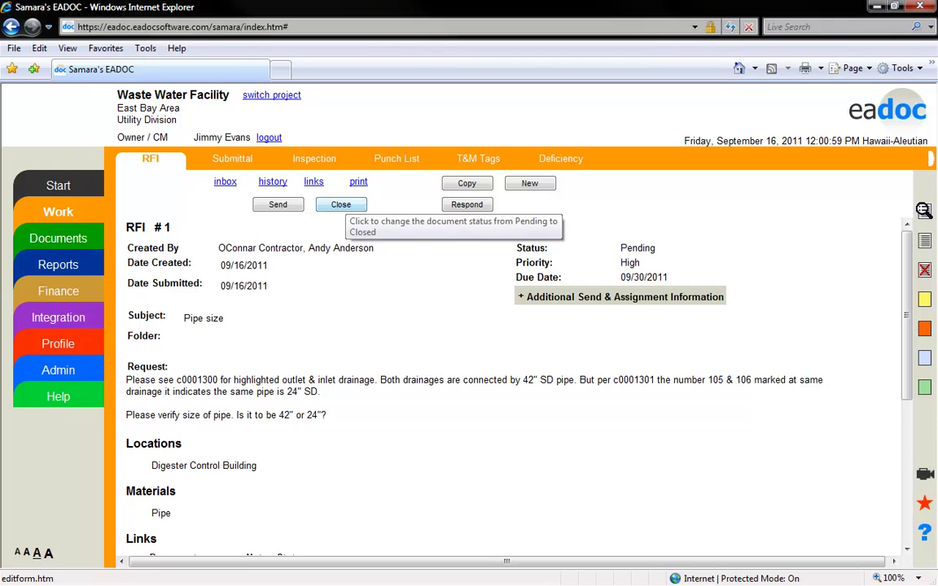
Close RFI #1 with 'Owner / CM Response to RFI # 1' as official, then list Closed items.
{"action": "left_click", "coordinate": [342, 205]}
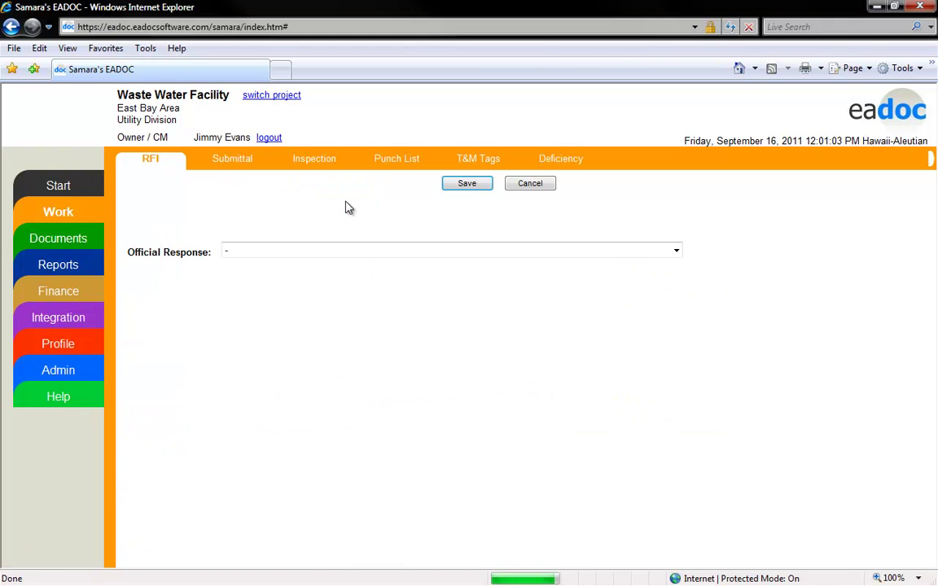
{"action": "left_click", "coordinate": [343, 253]}
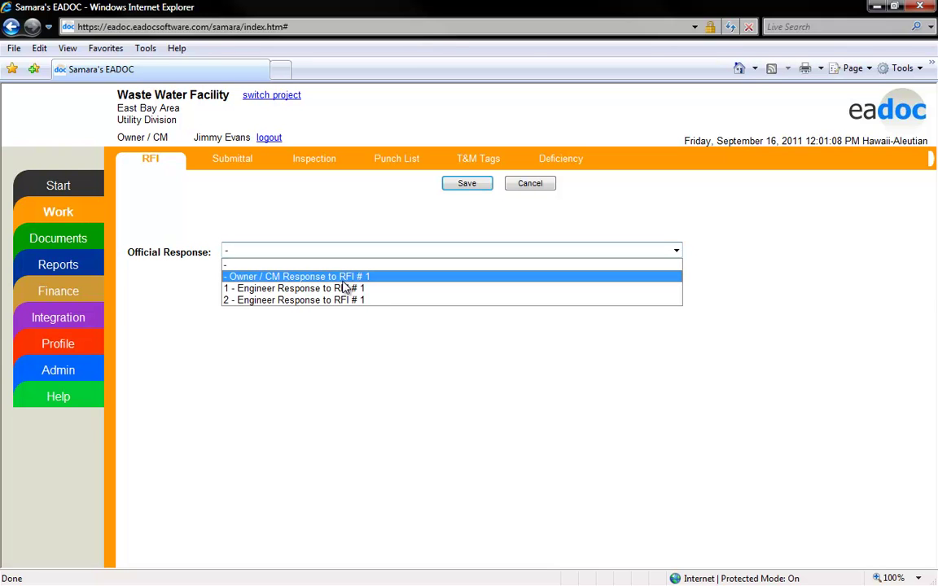
{"action": "left_click", "coordinate": [341, 280]}
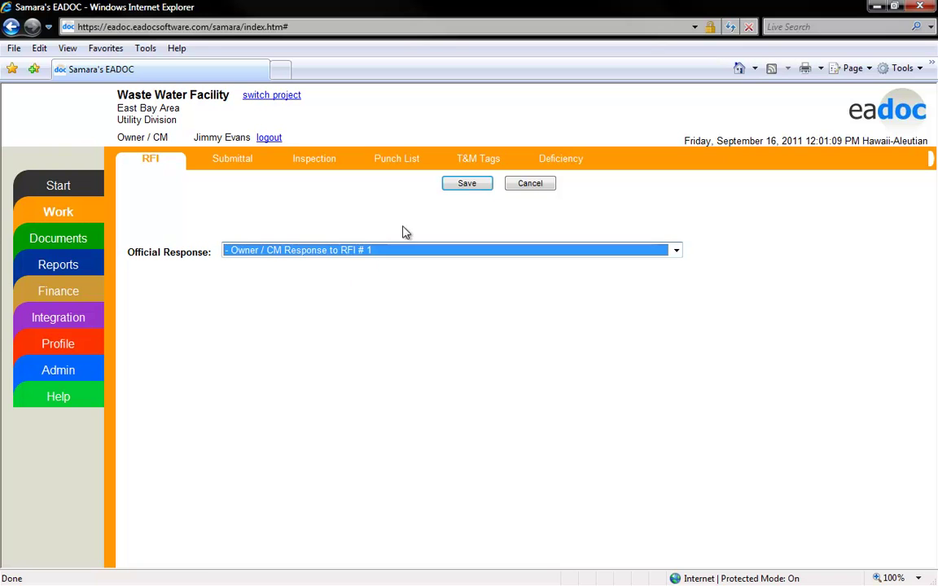
{"action": "left_click", "coordinate": [465, 185]}
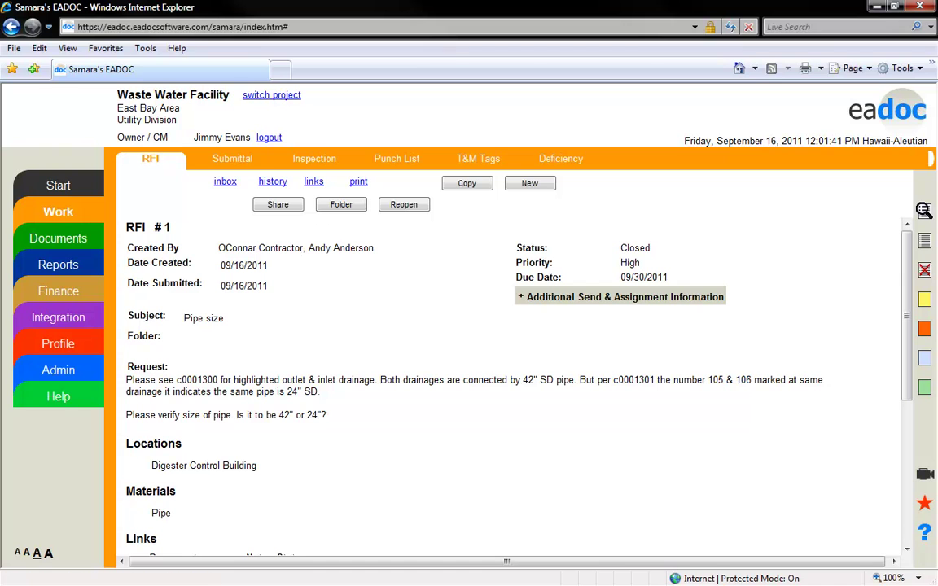
{"action": "left_click", "coordinate": [924, 241]}
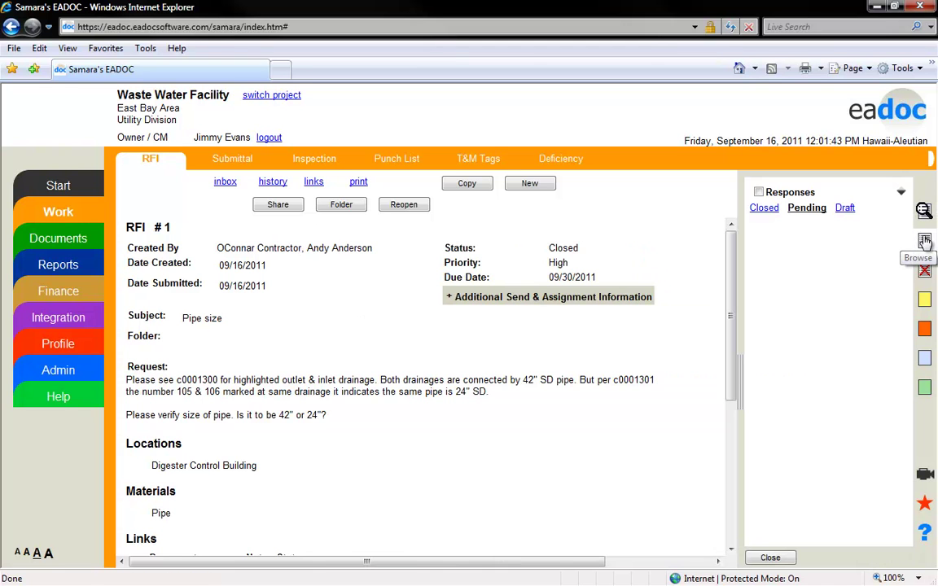
{"action": "left_click", "coordinate": [765, 209]}
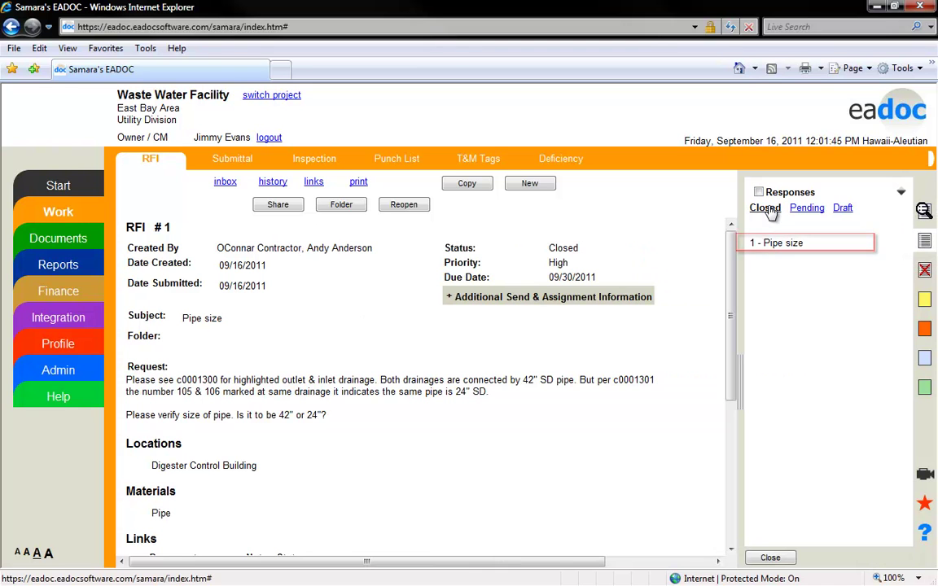